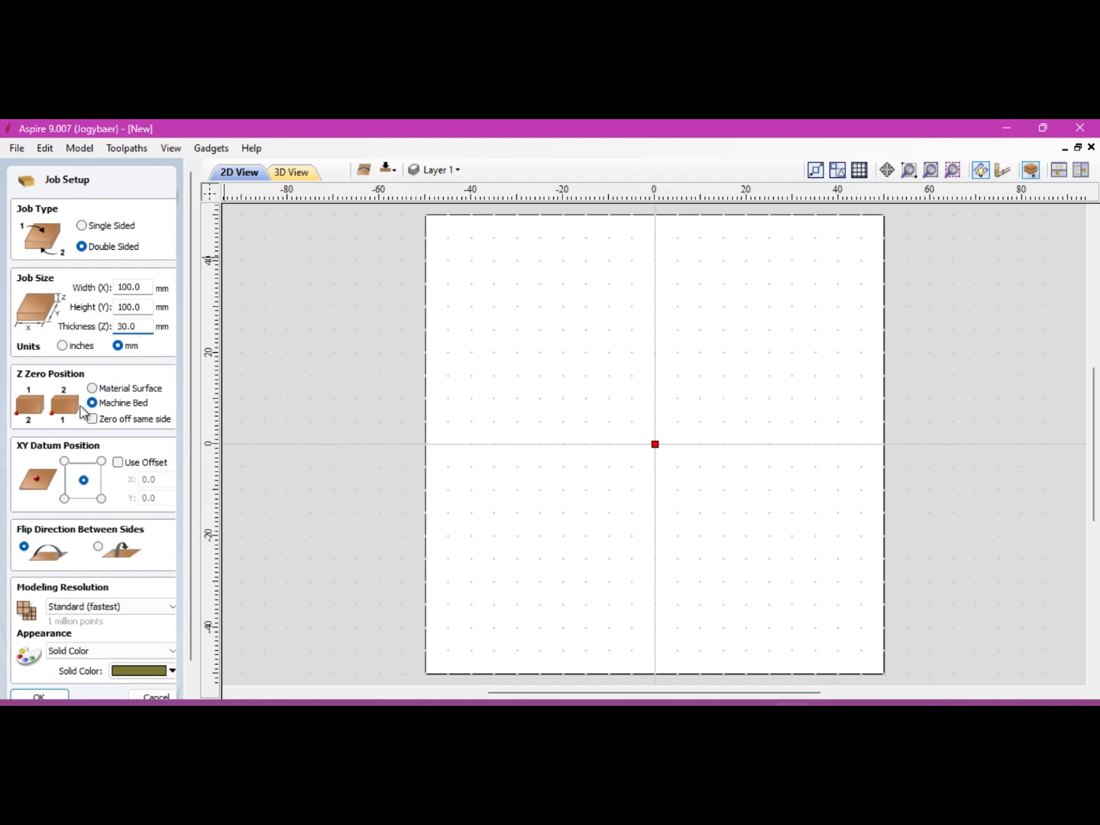
Step: Set the Z zero position to Machine Bed and accept the double-sided 100 x 100 x 30 mm job setup
left_click(94, 403)
left_click(61, 697)
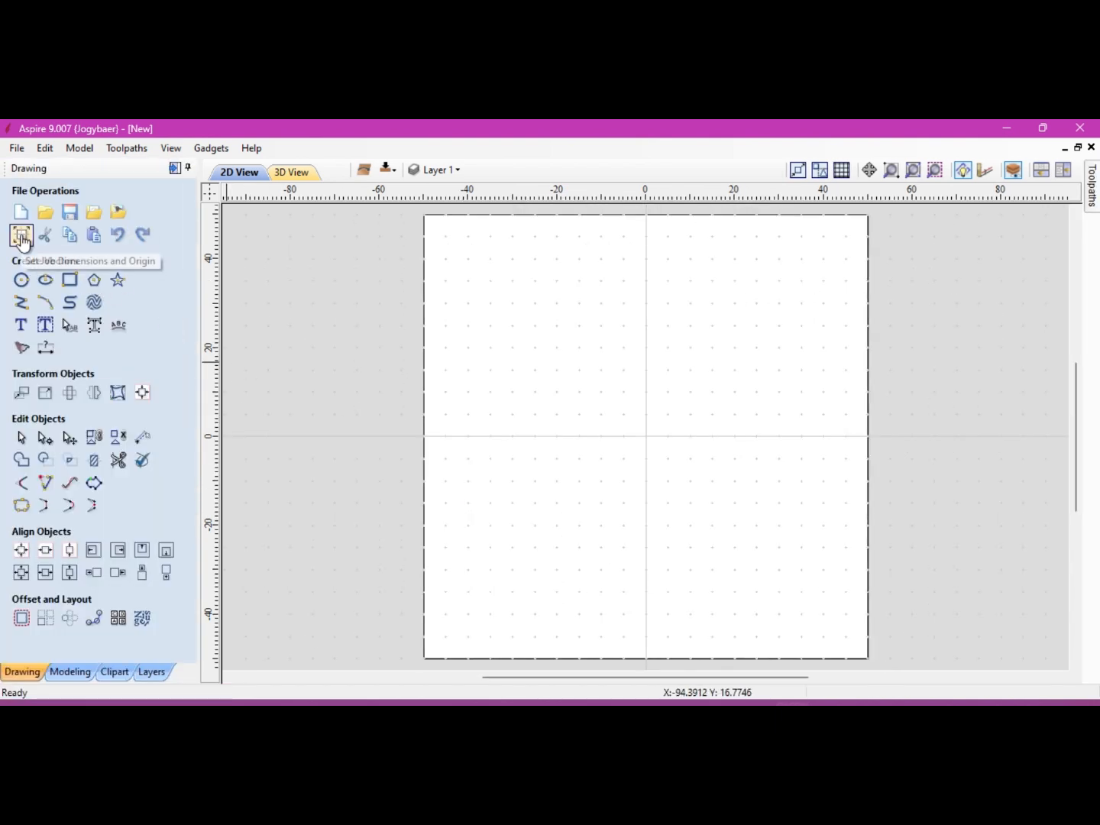
Step: Start a polyline at X -15, Y 0 and run it to X -20, Y -25, 6 mm perpendicular leftward, 8 mm down, and 61 mm right
left_click(25, 307)
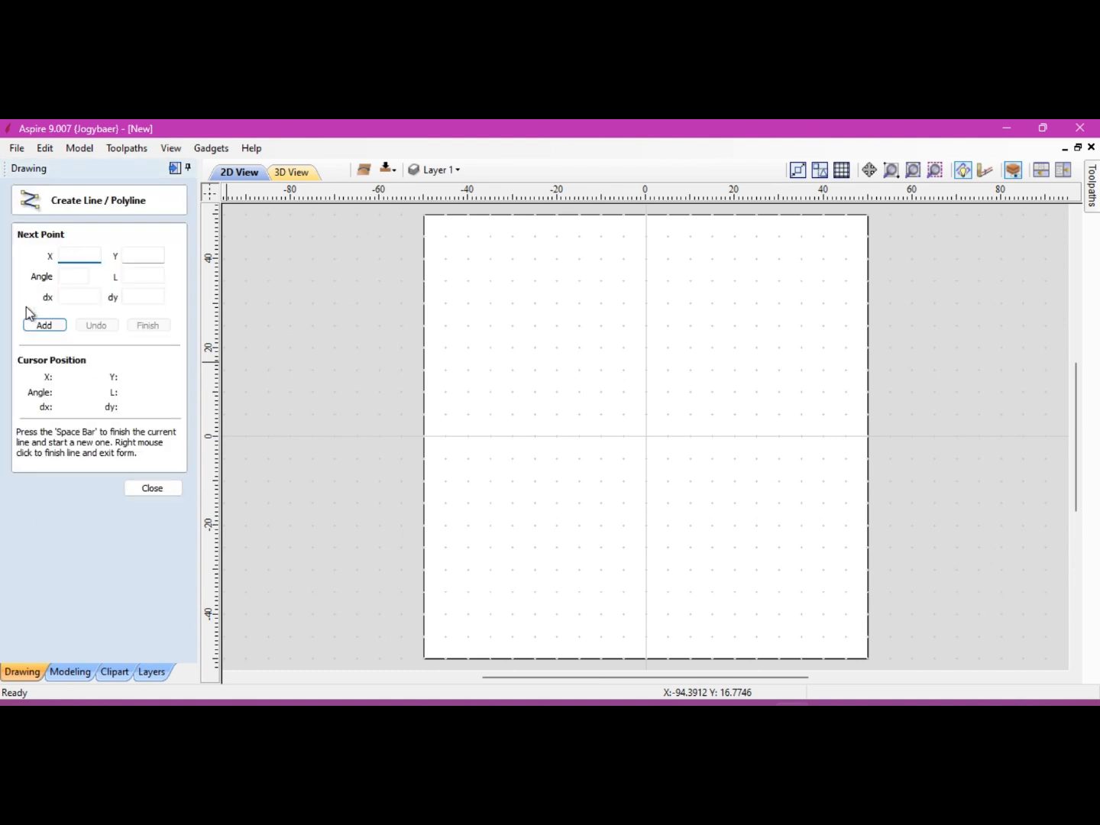
left_click(163, 491)
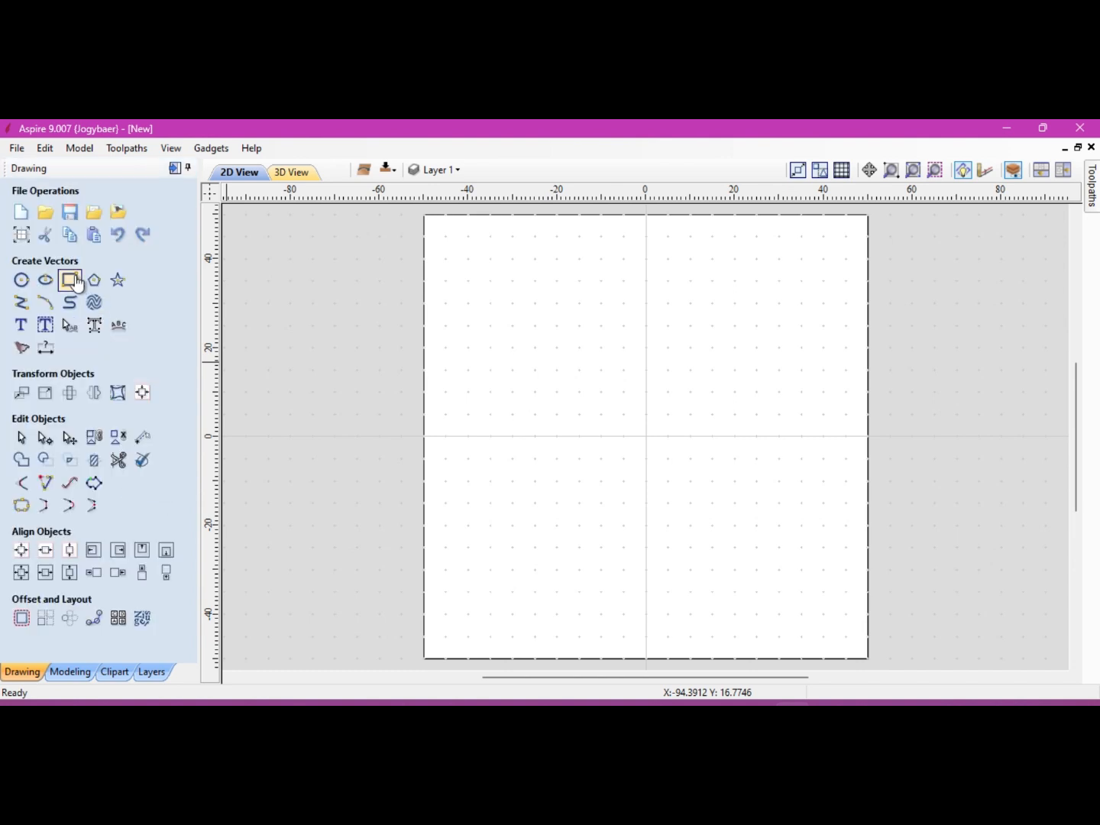
left_click(22, 303)
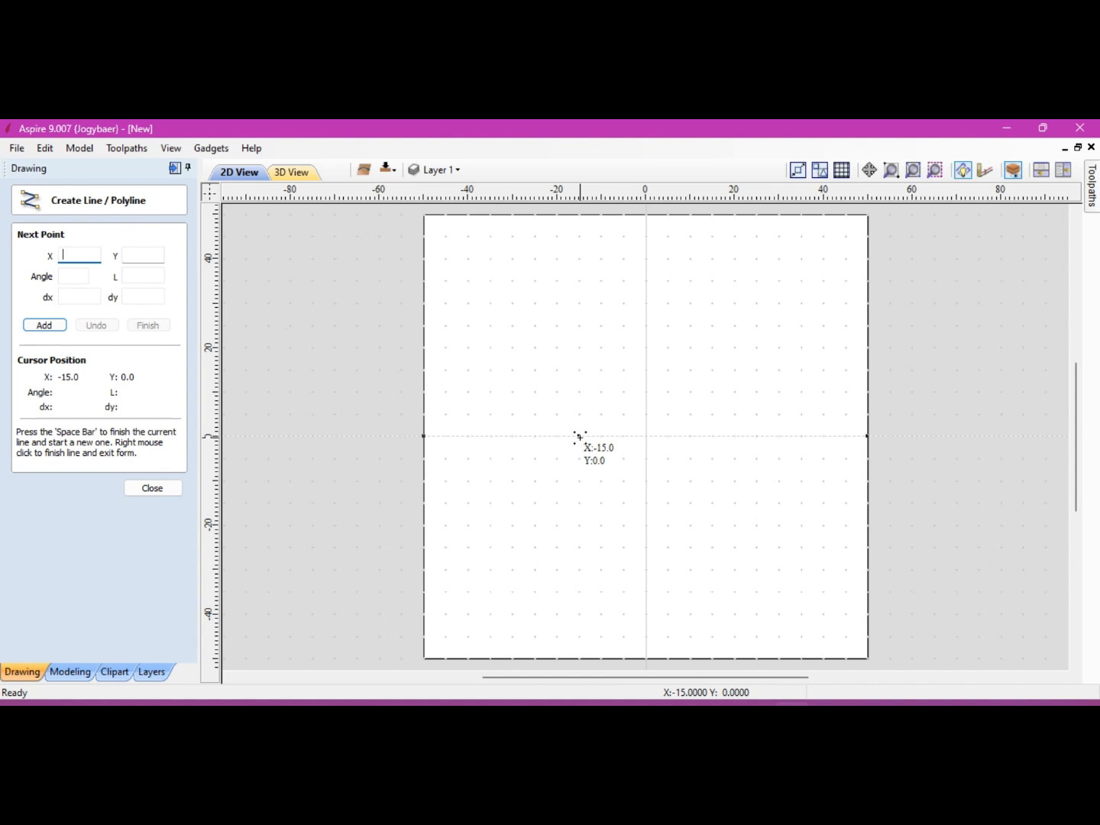
left_click(578, 436)
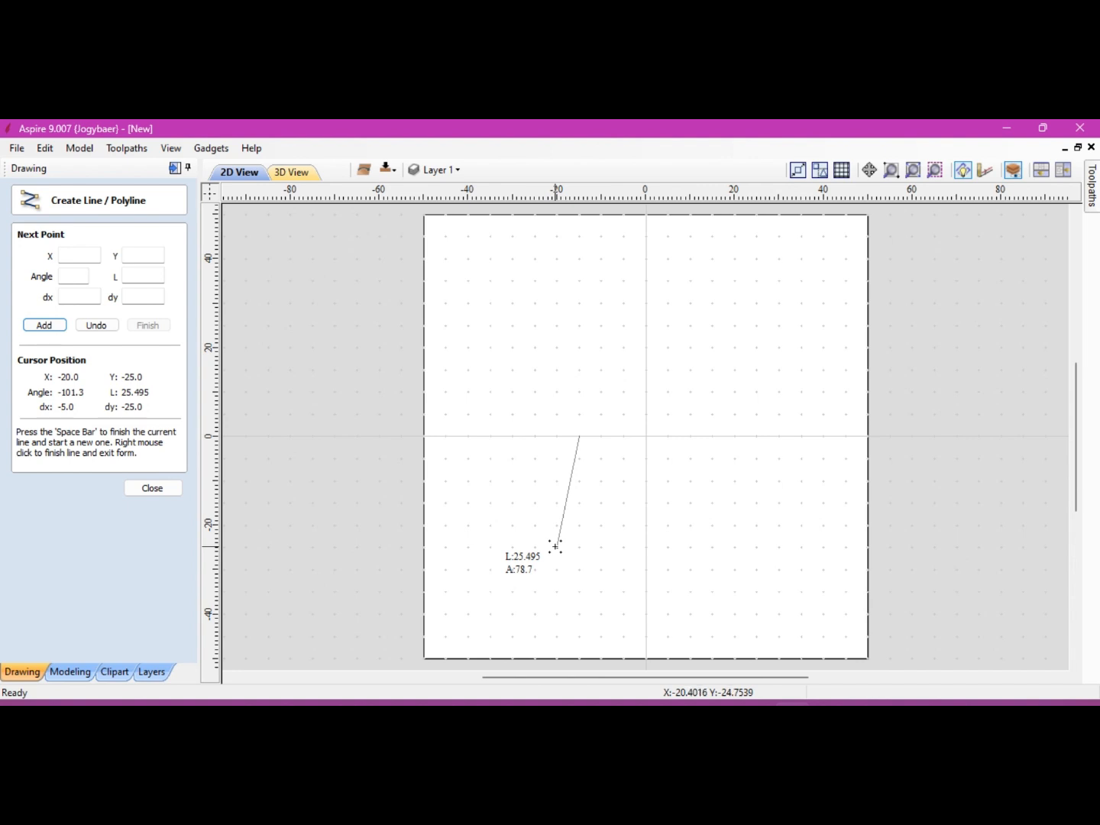
left_click(555, 545)
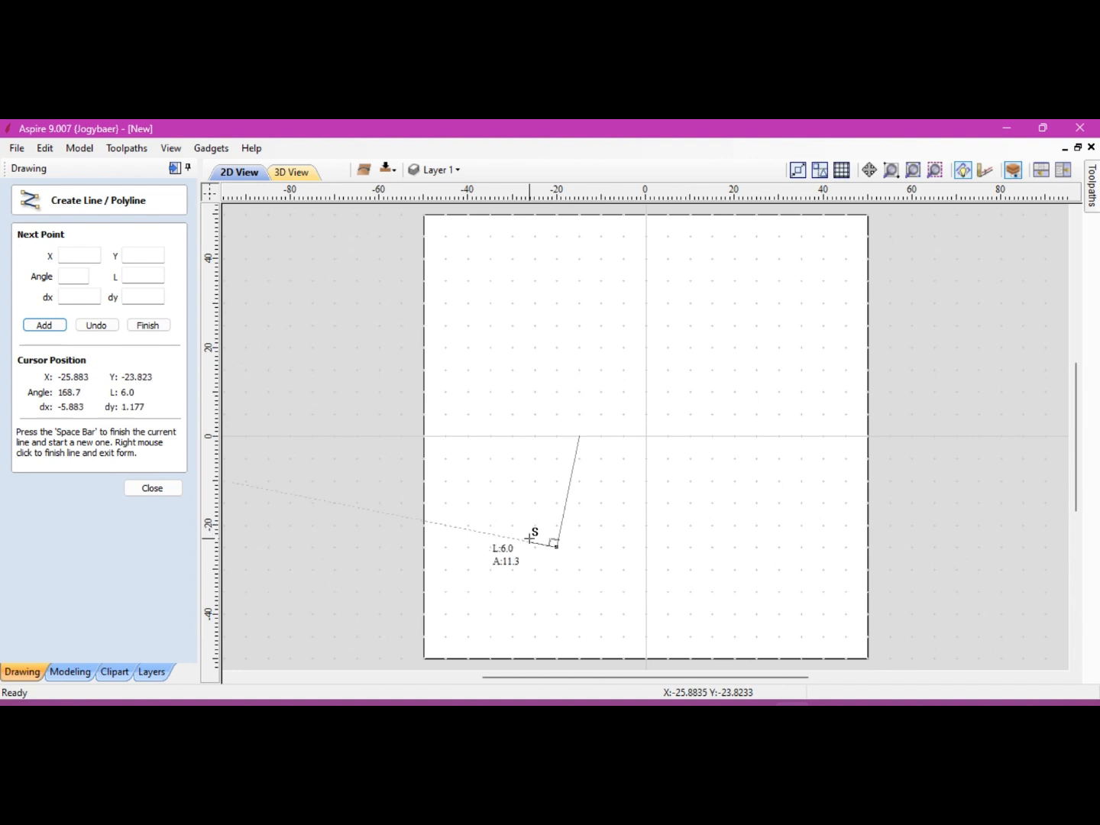
left_click(530, 543)
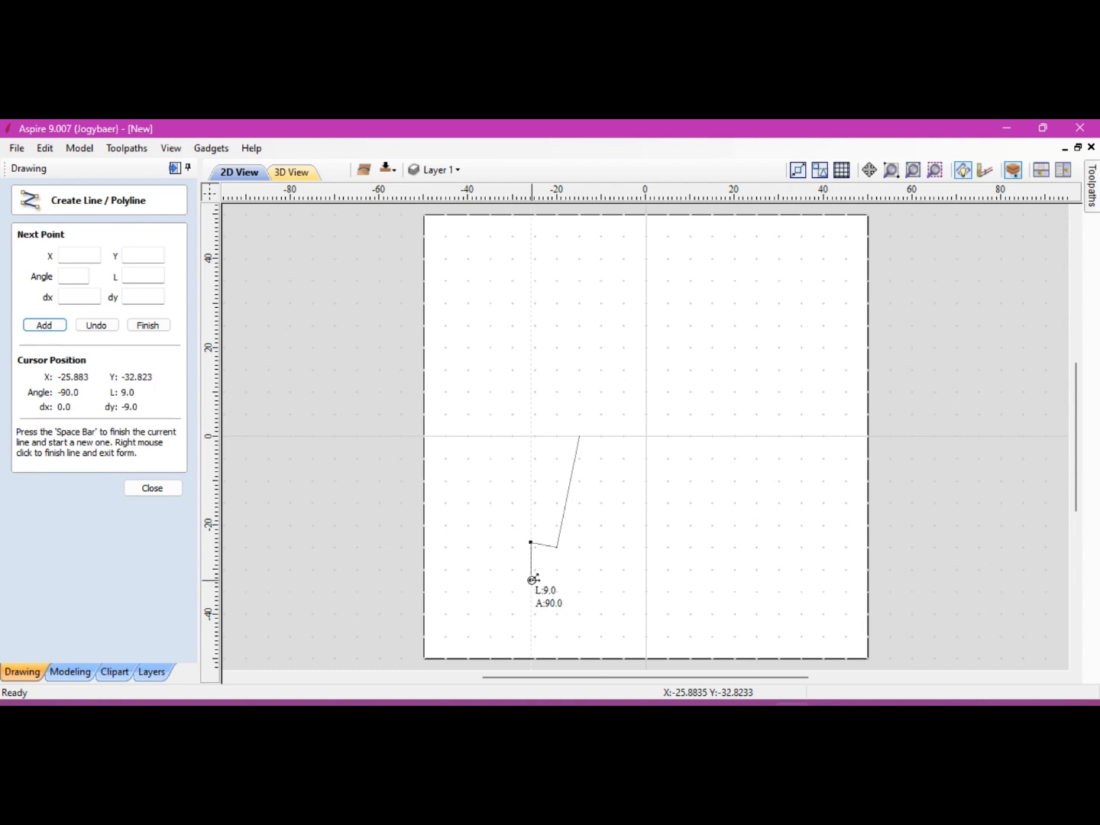
left_click(533, 578)
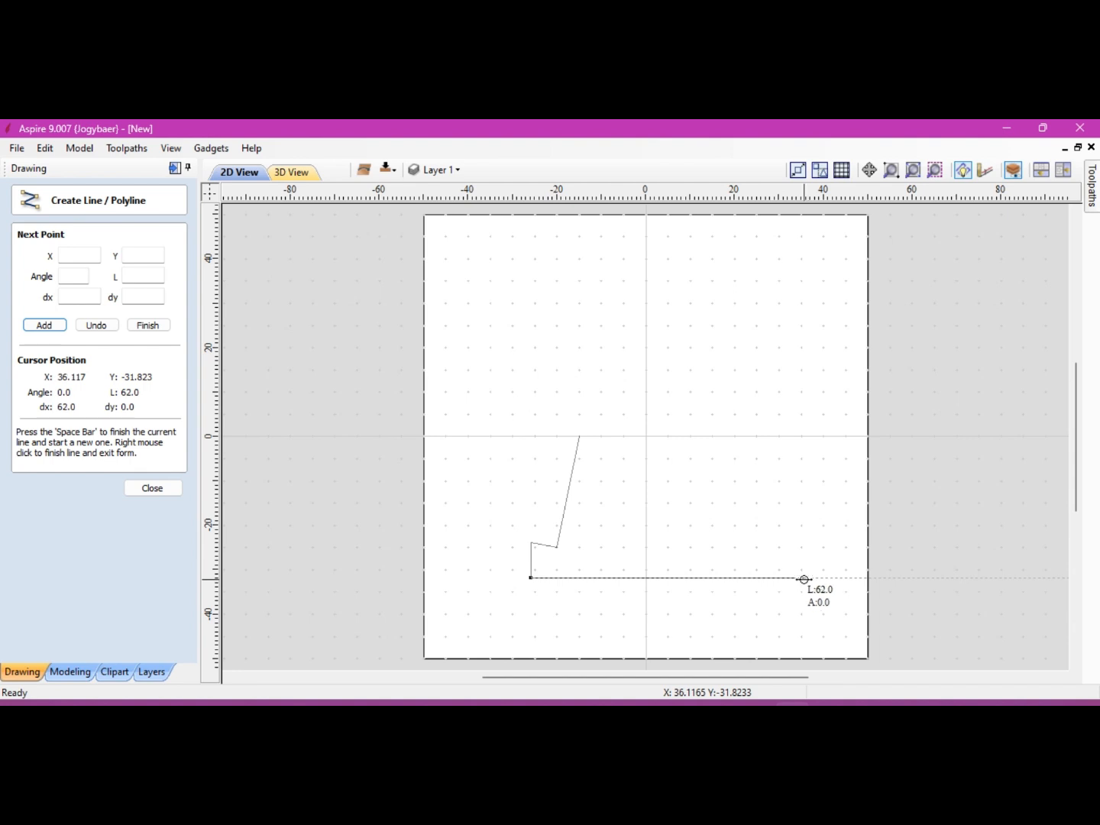
left_click(802, 578)
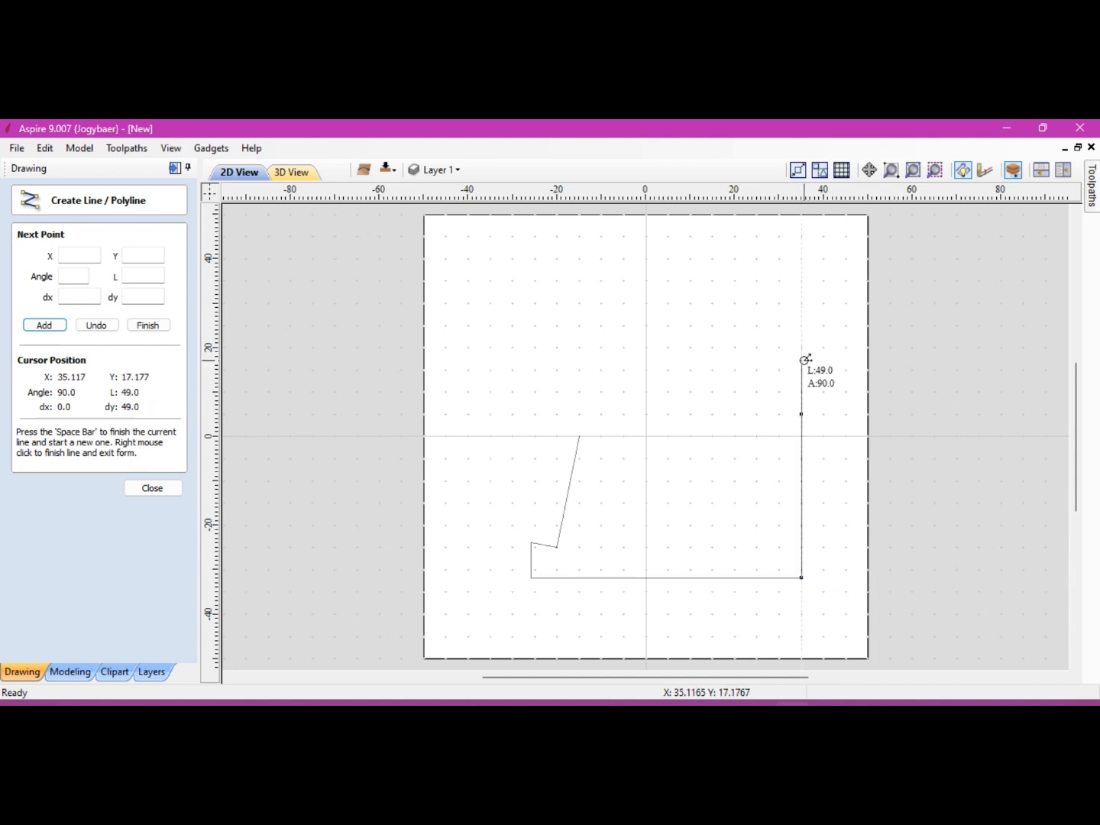
Step: Continue the polyline up to Y 35, 10 mm left, 20 mm down, about 8 mm slanting up-left, down to Y 0, and close it
left_click(801, 280)
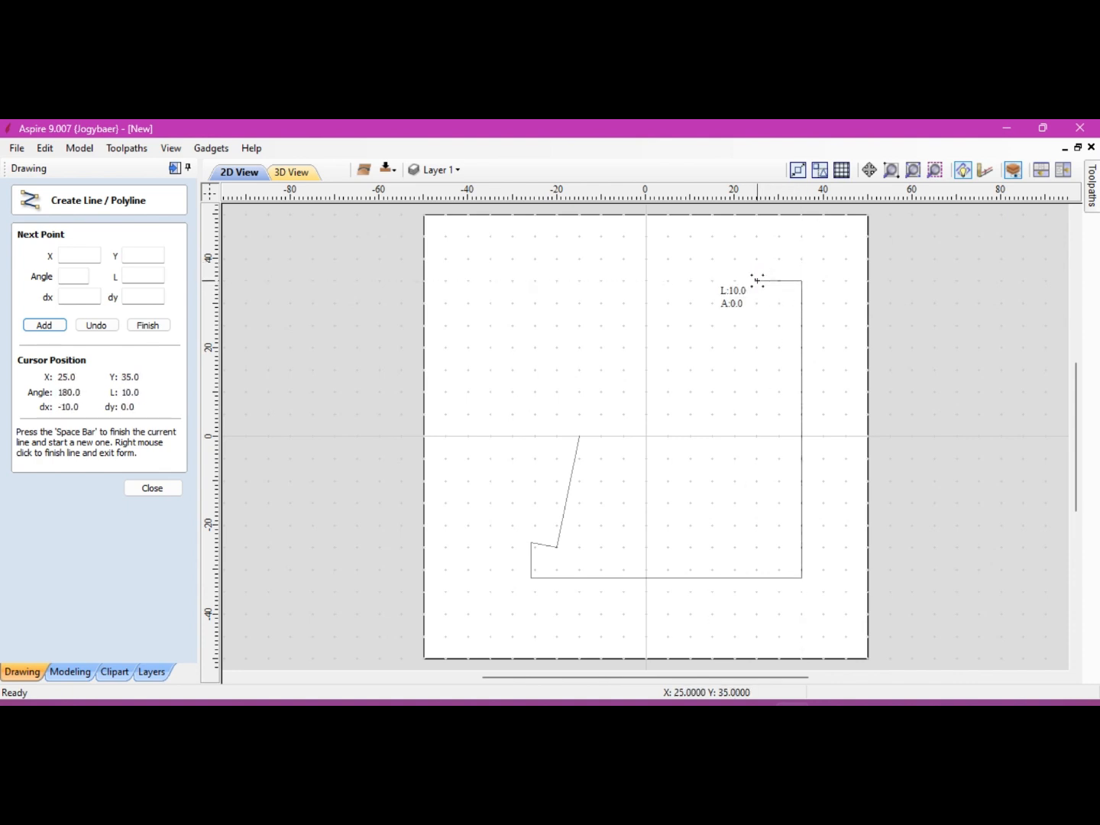
left_click(756, 280)
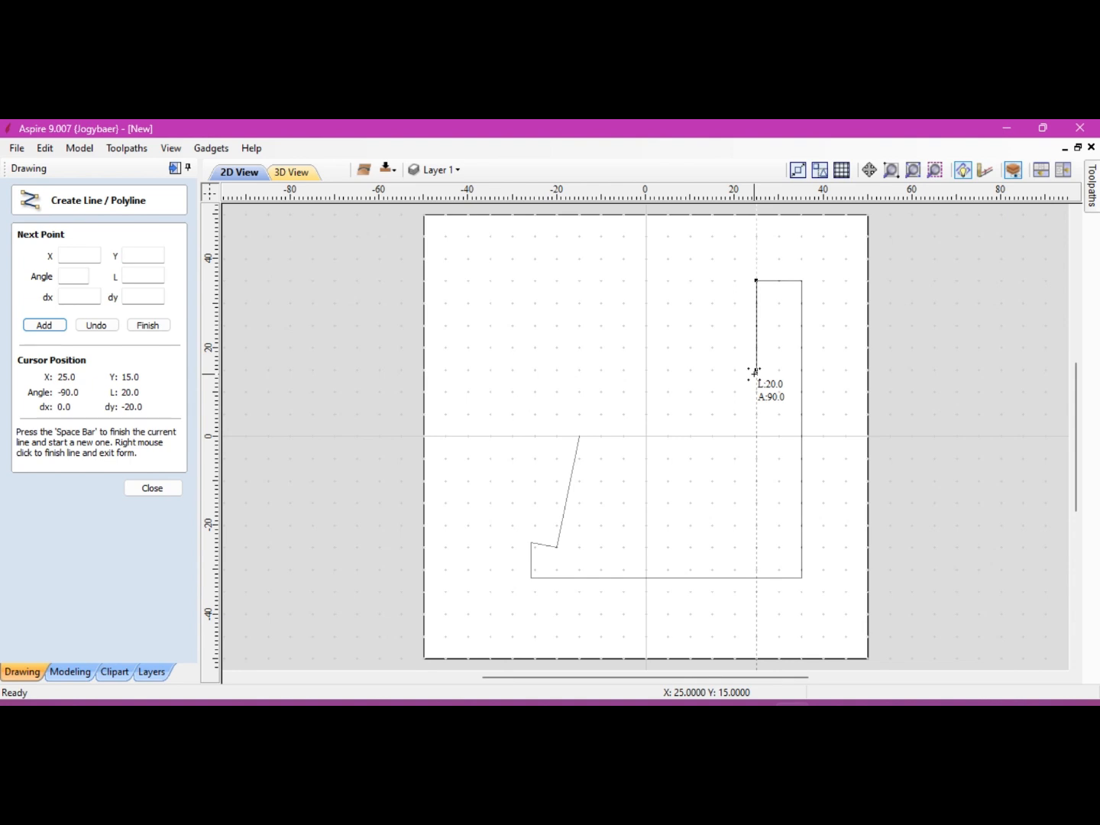
left_click(754, 373)
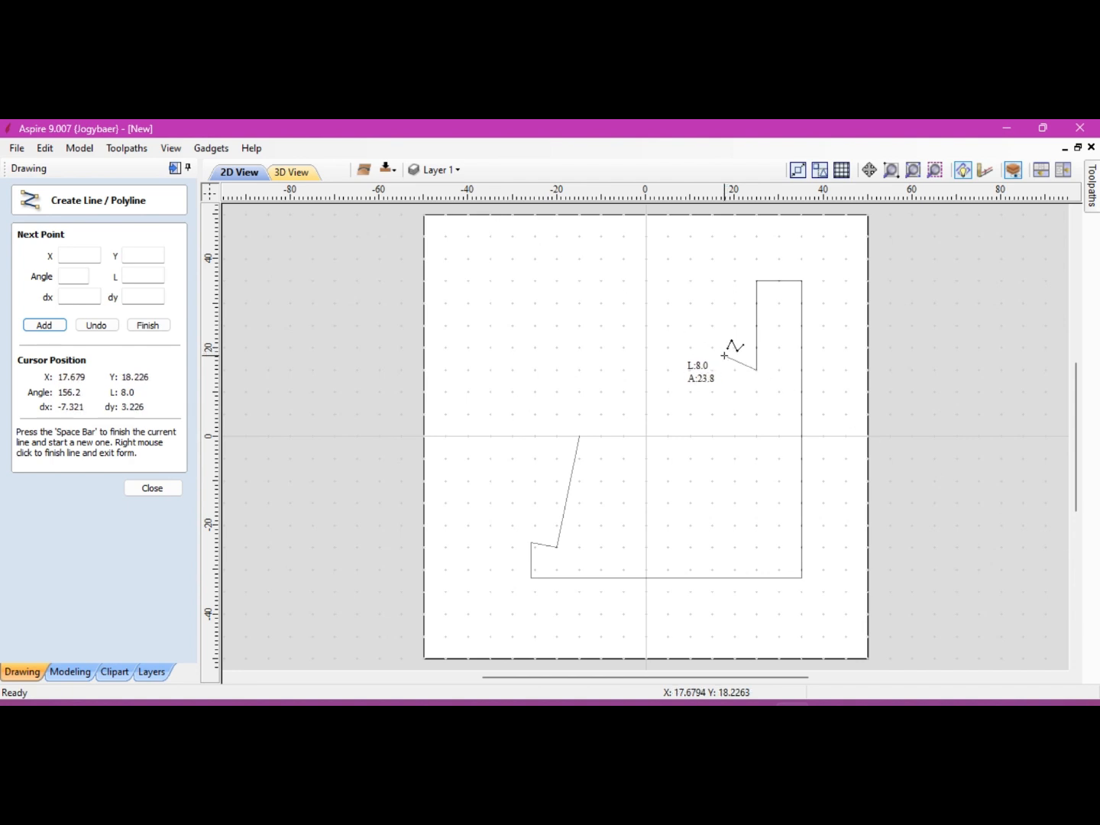
left_click(724, 353)
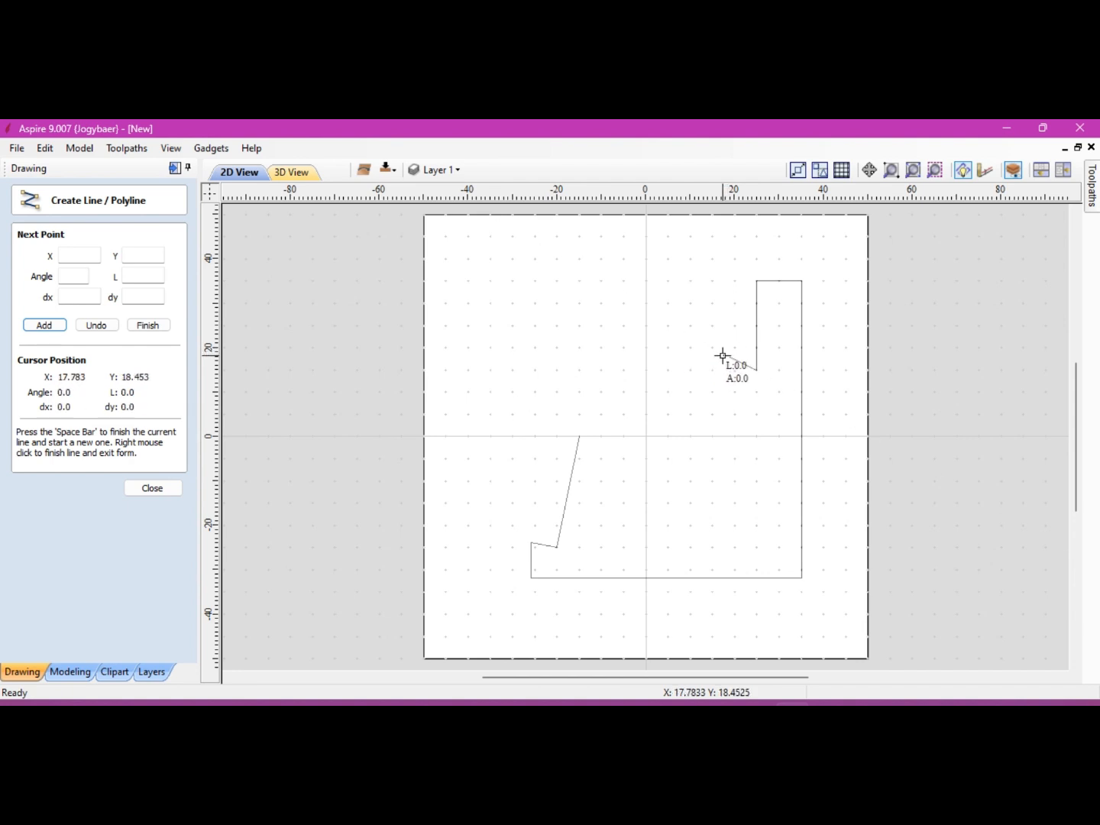
left_click(720, 433)
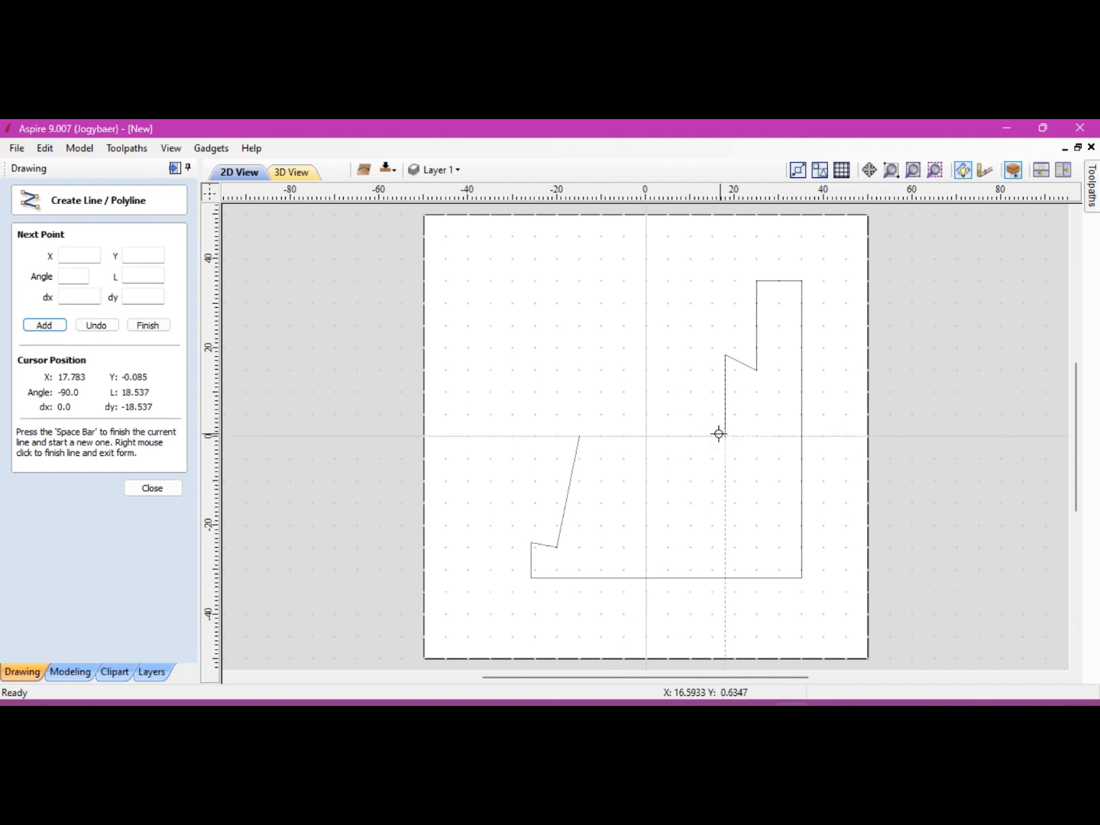
left_click(578, 433)
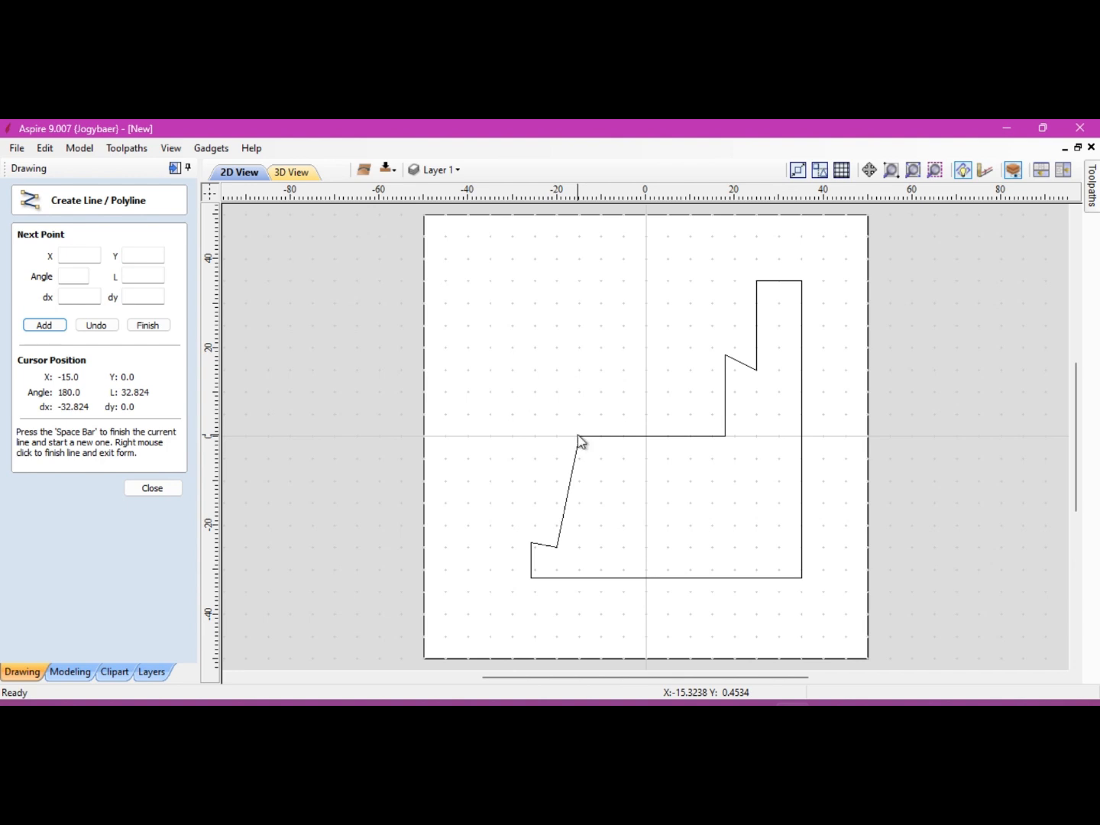
right_click(669, 435)
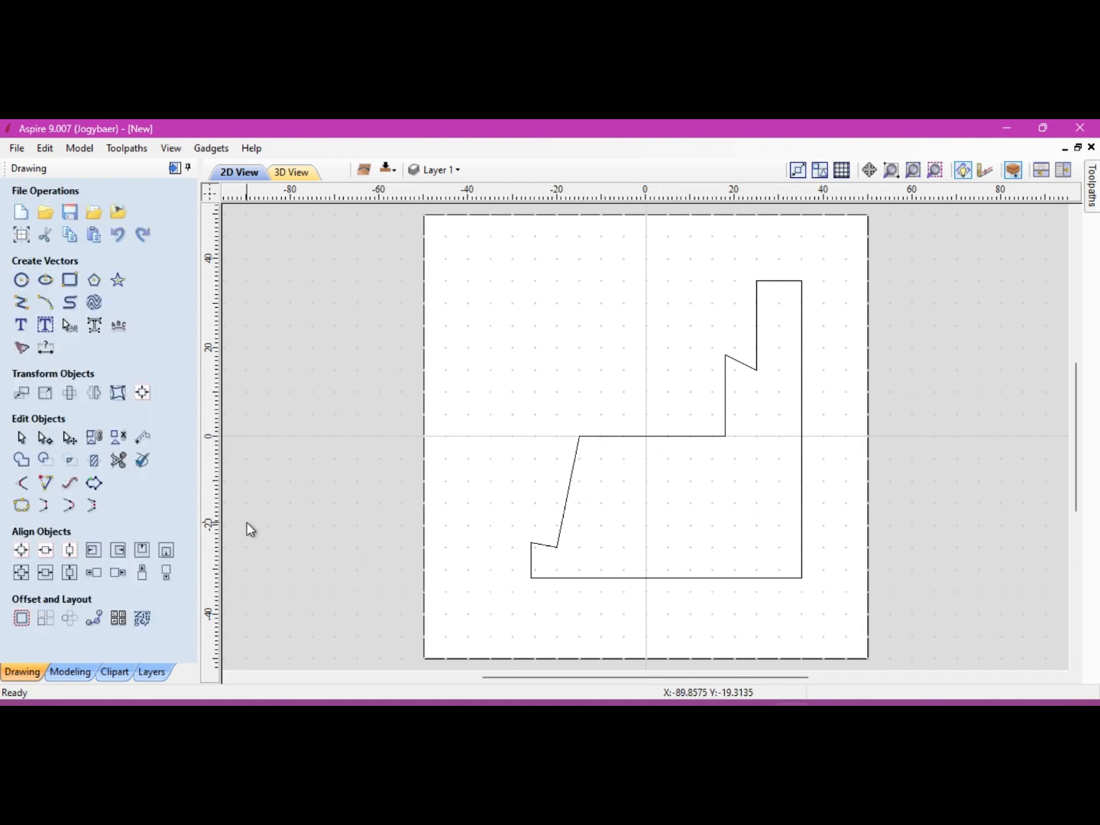
Step: Place a 300 mm diameter circle centred at X 12.06, Y -14.78, and draw another about 34 mm in diameter over the profile
left_click(22, 279)
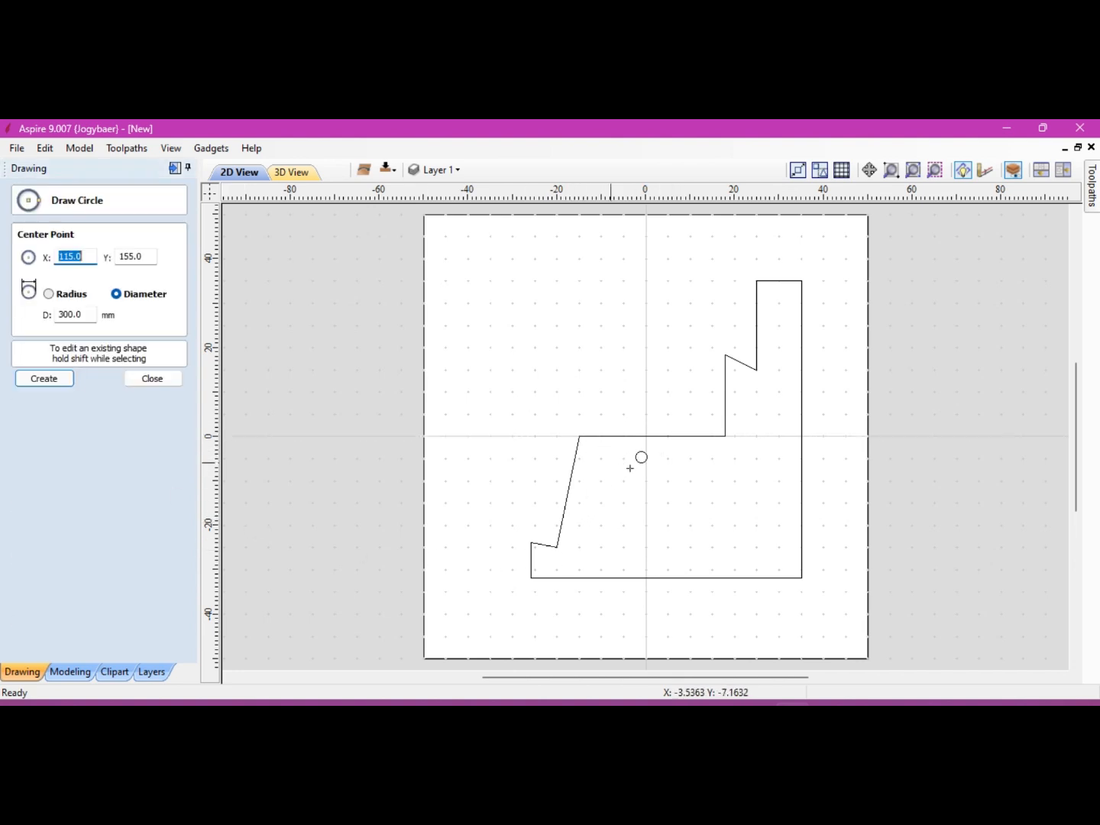
left_click(698, 502)
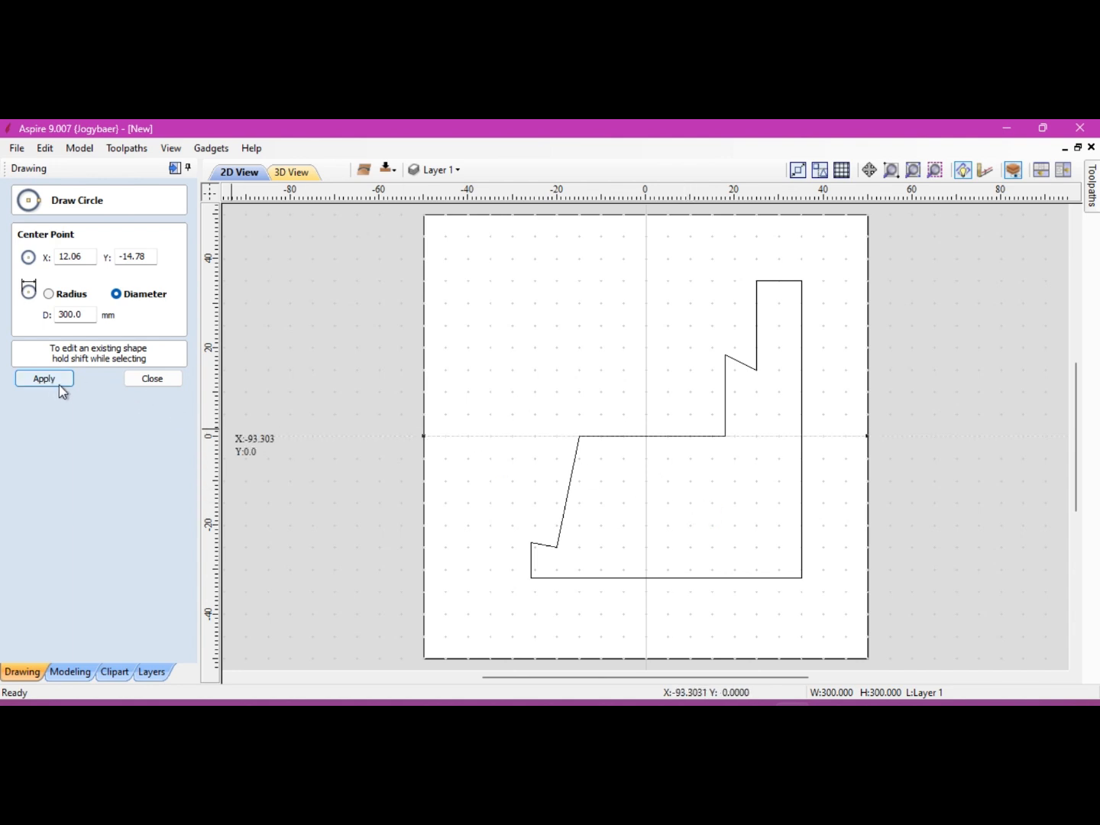
left_click_drag(649, 470, 711, 514)
key("Escape")
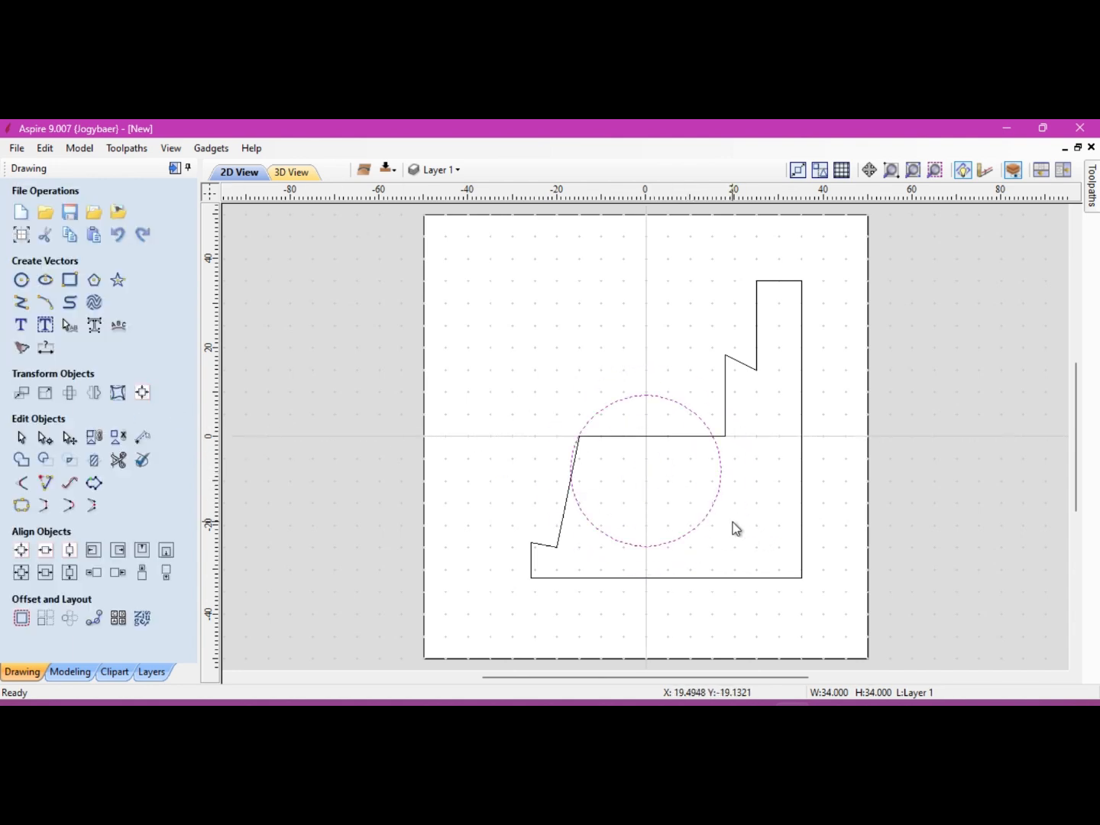
Step: Shrink the smaller circle to about 20.5 mm in diameter and move it about 5 mm right, inside the profile
left_click(662, 400)
left_click(662, 400)
left_click(616, 405)
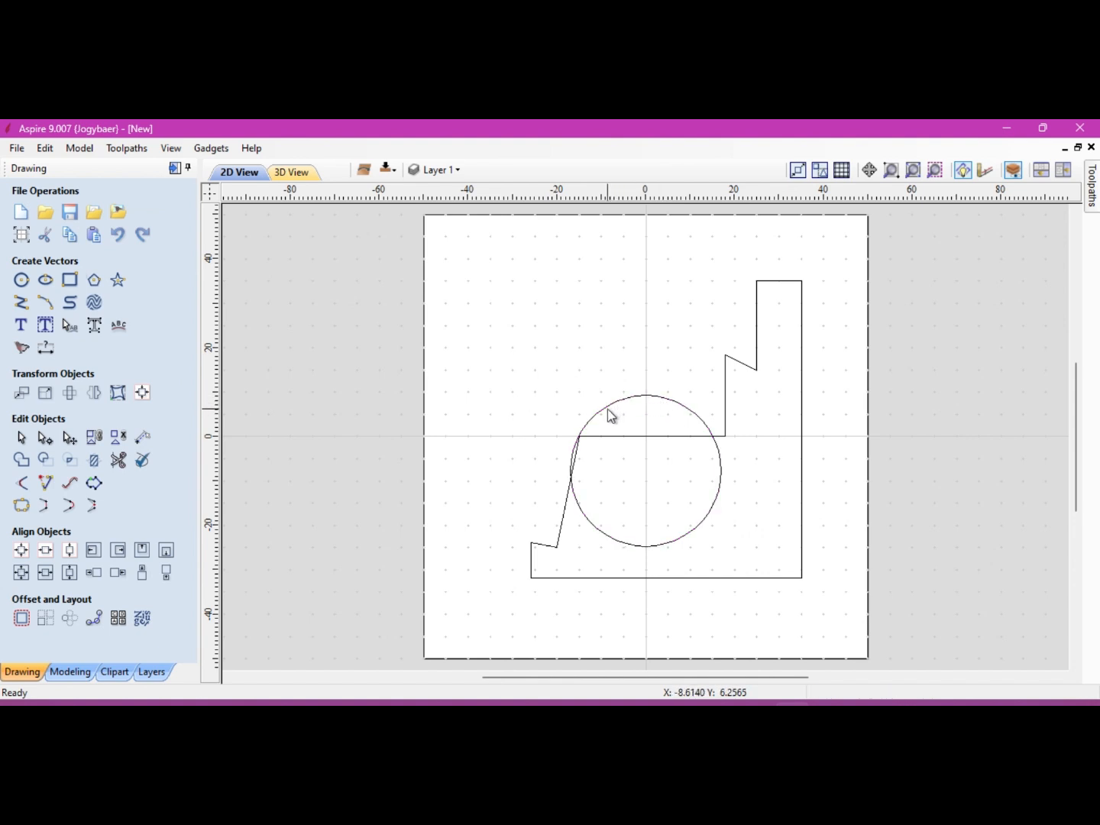
left_click(604, 408)
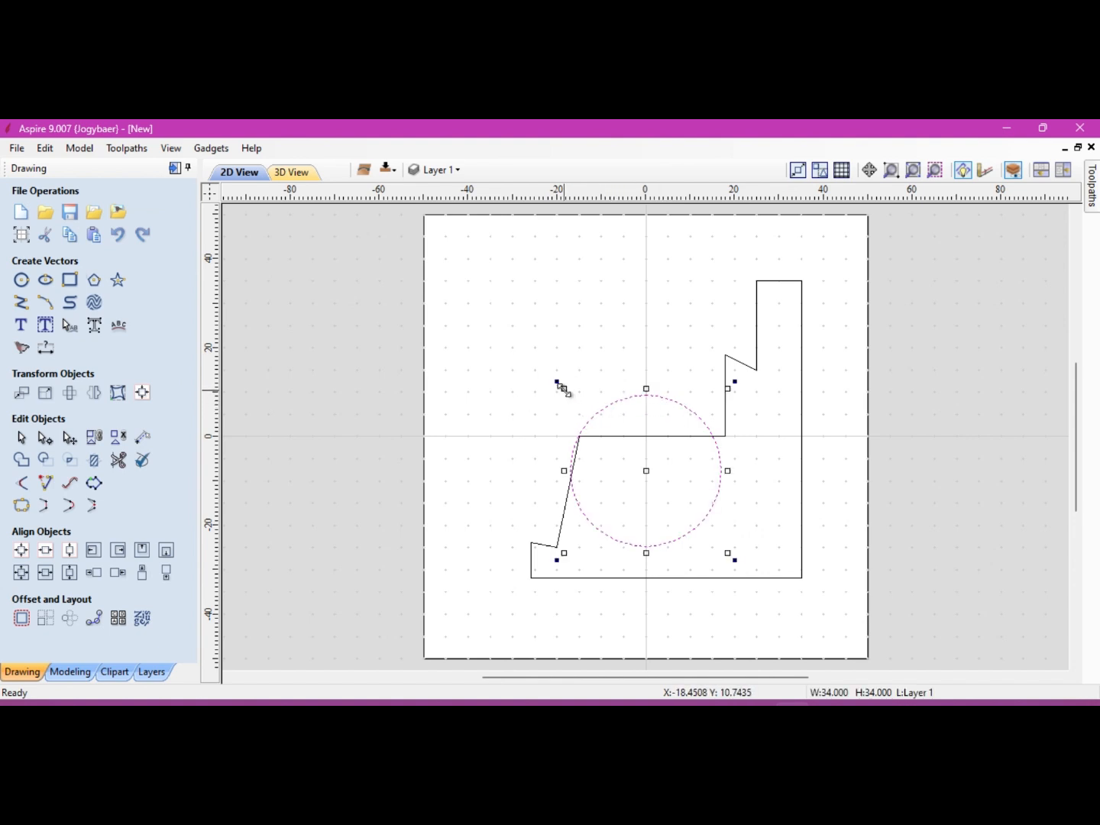
left_click_drag(562, 387, 627, 443)
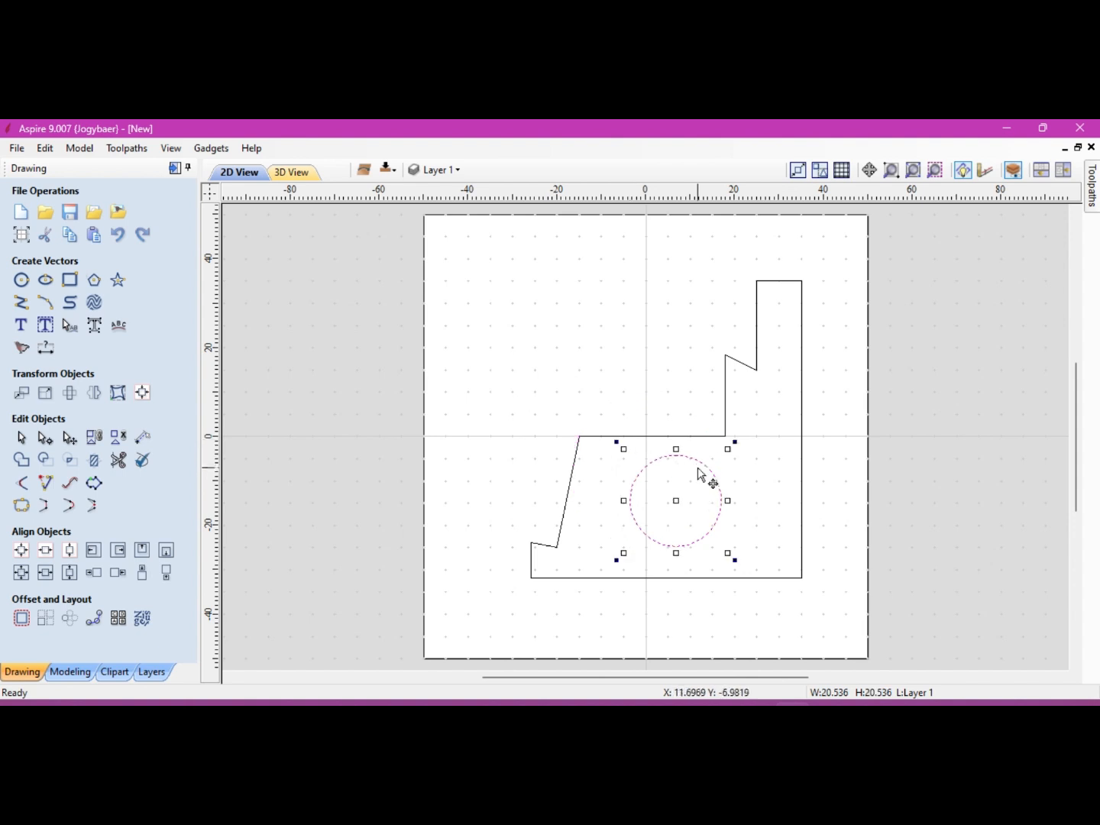
left_click_drag(708, 467, 728, 467)
left_click(853, 401)
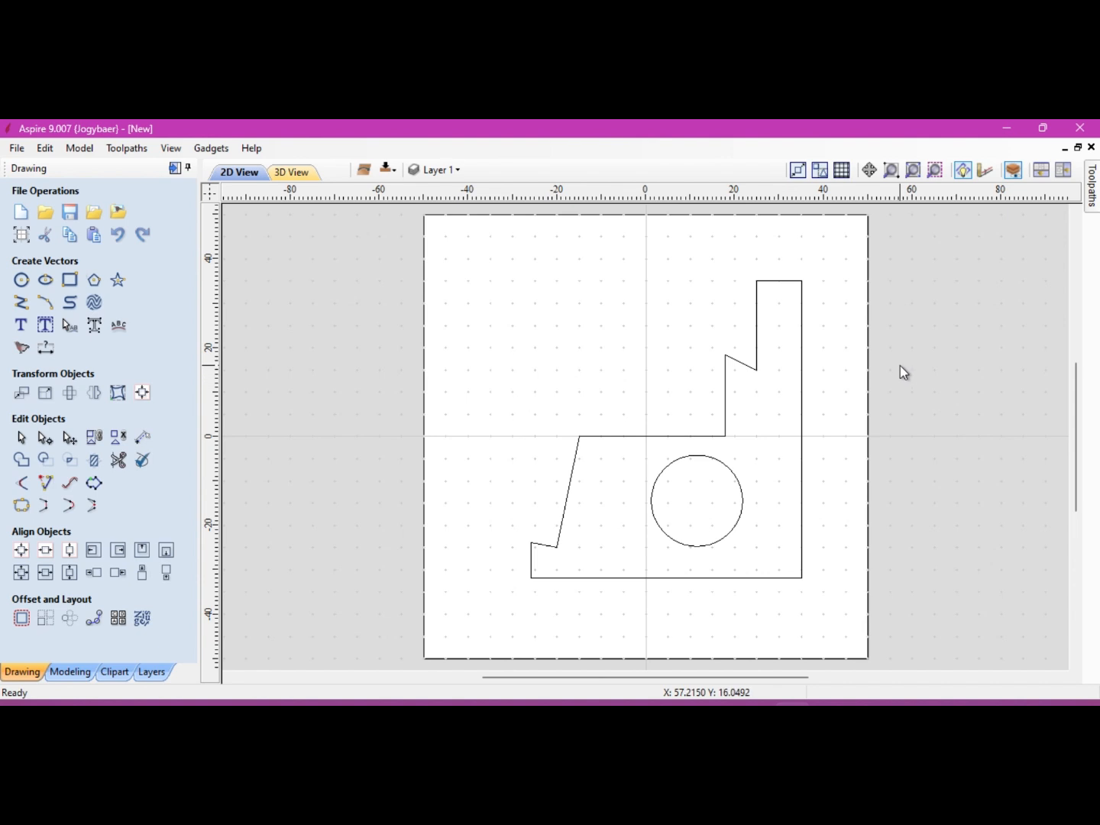
Step: Calculate a 2D profile toolpath for the stepped outline with a 31 mm cut depth, machining Outside / Right, accepting the cut through the material
left_click(637, 443)
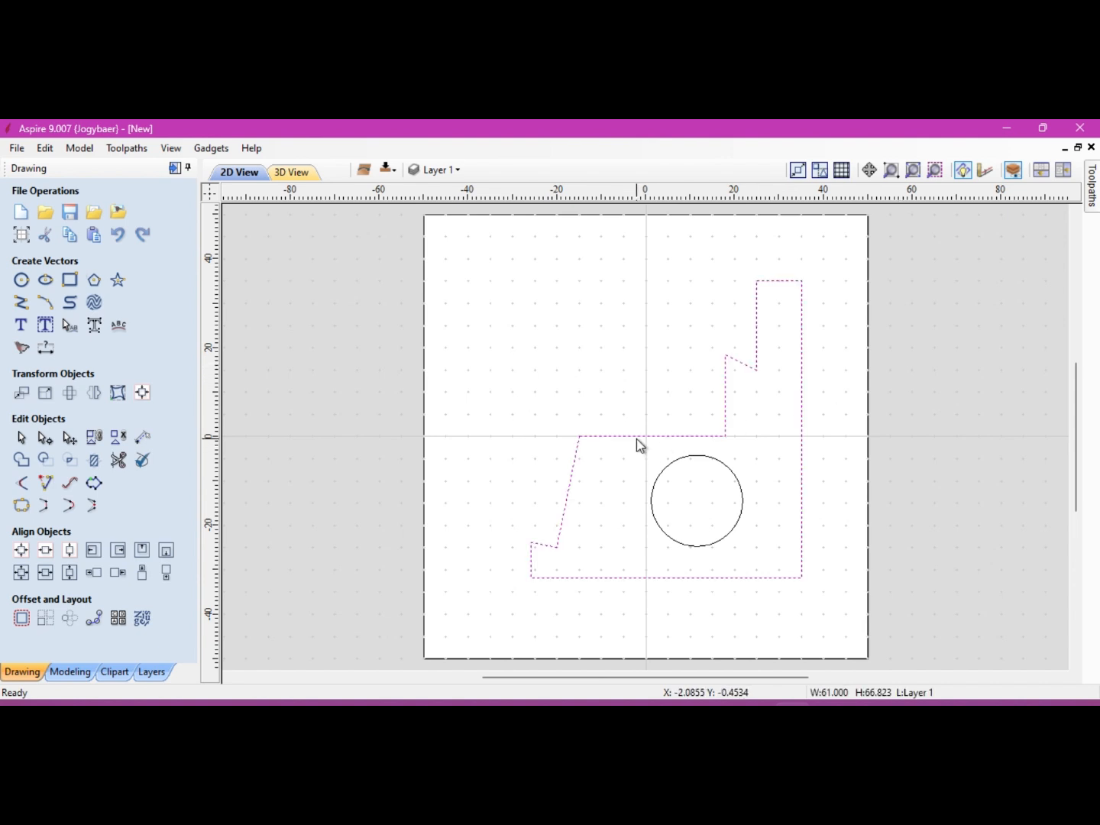
mouse_move(1095, 188)
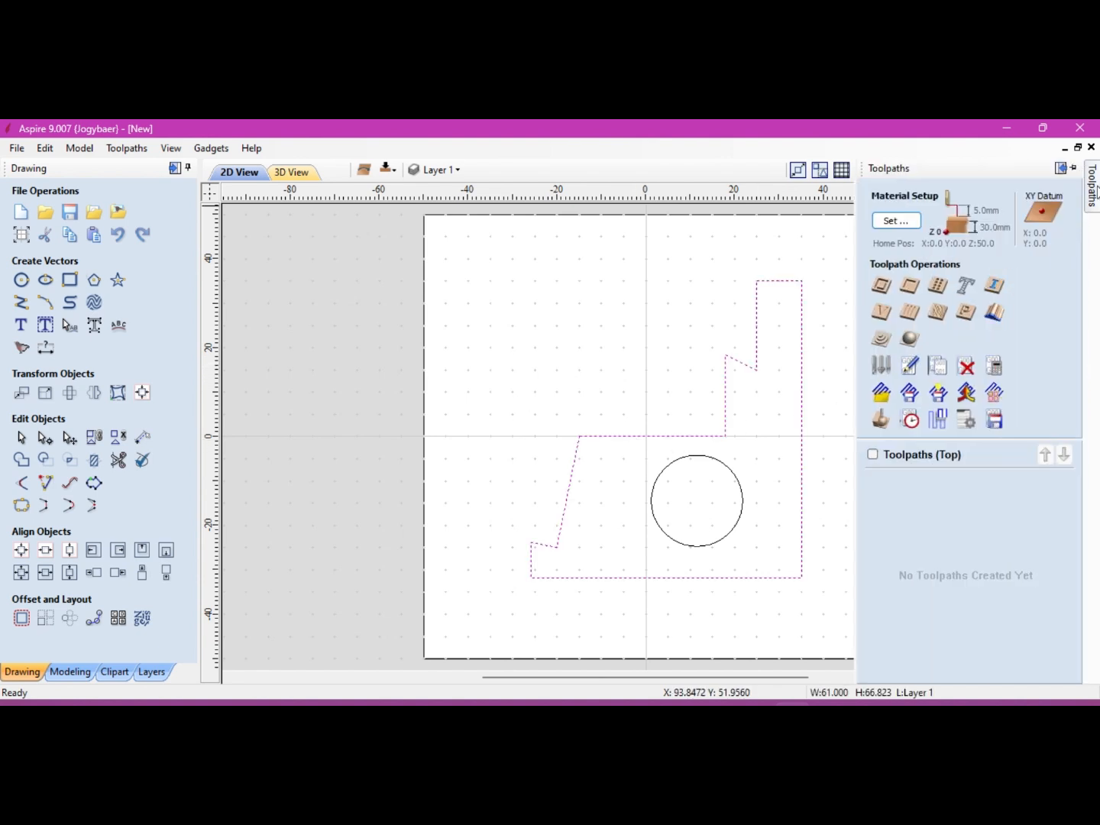
left_click(881, 288)
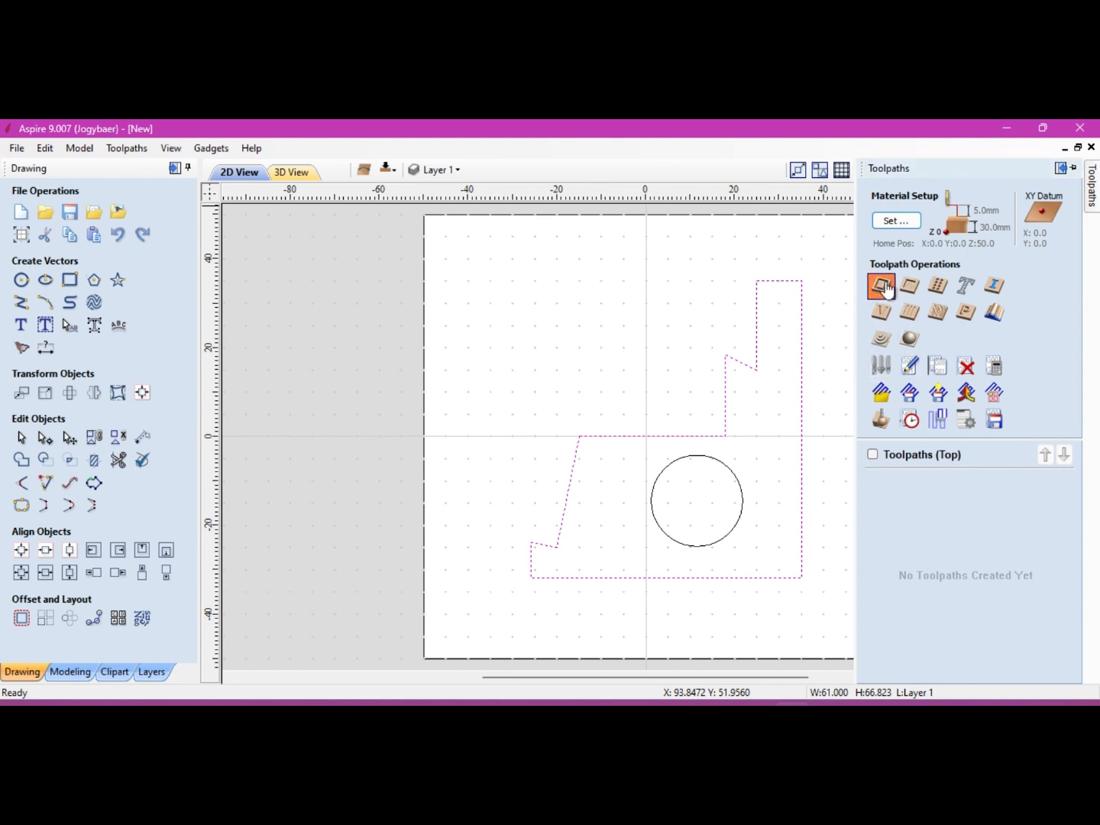
double_click(1007, 252)
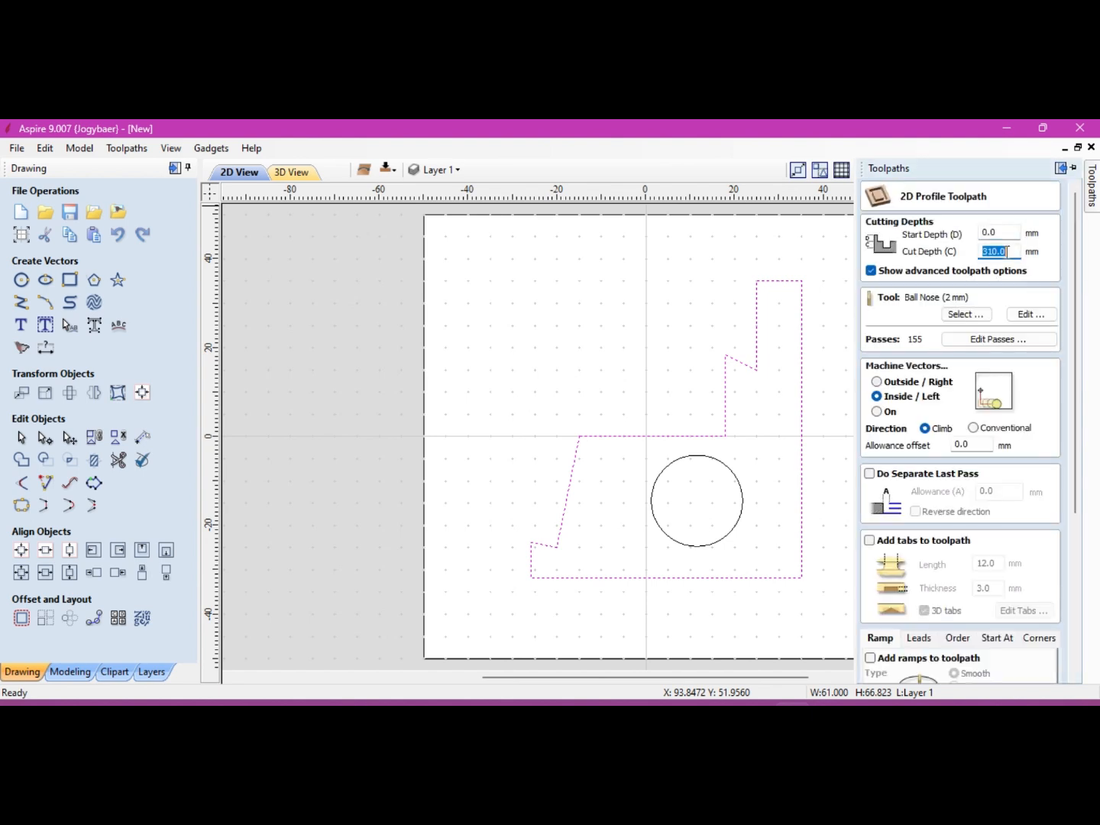
type("31")
left_click(905, 381)
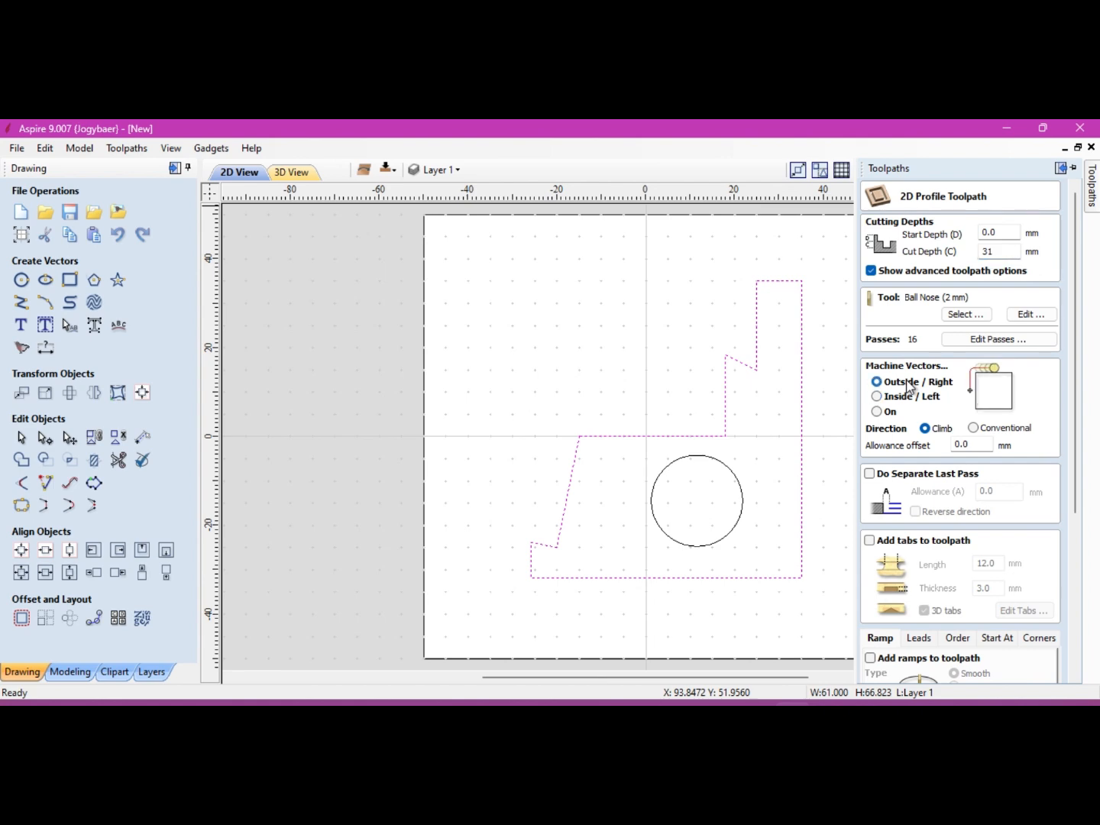
left_click(1076, 661)
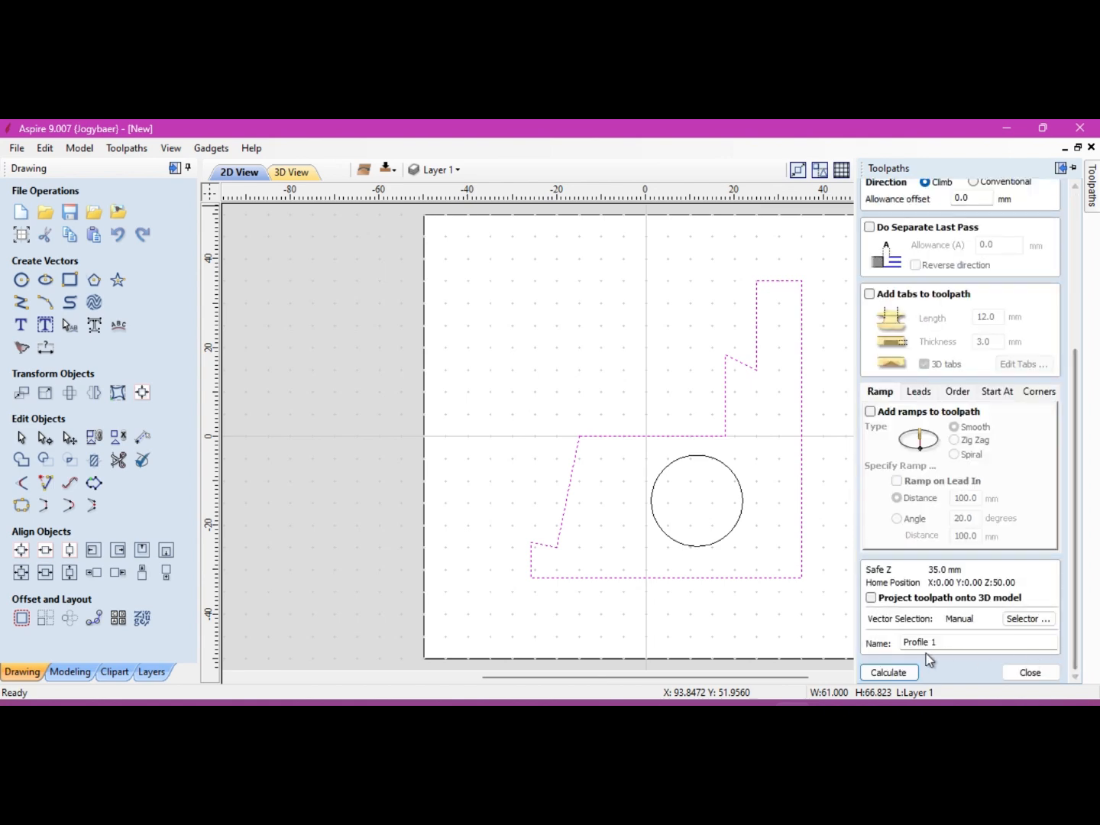
left_click(890, 672)
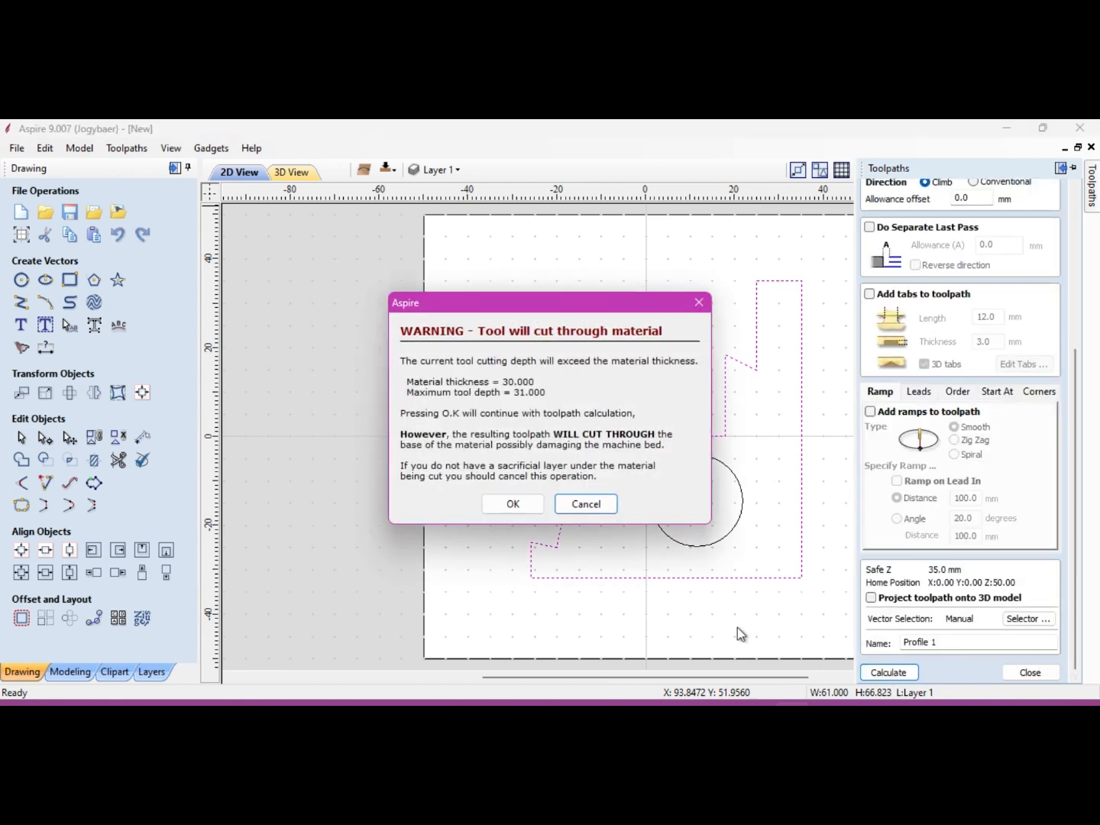
left_click(501, 504)
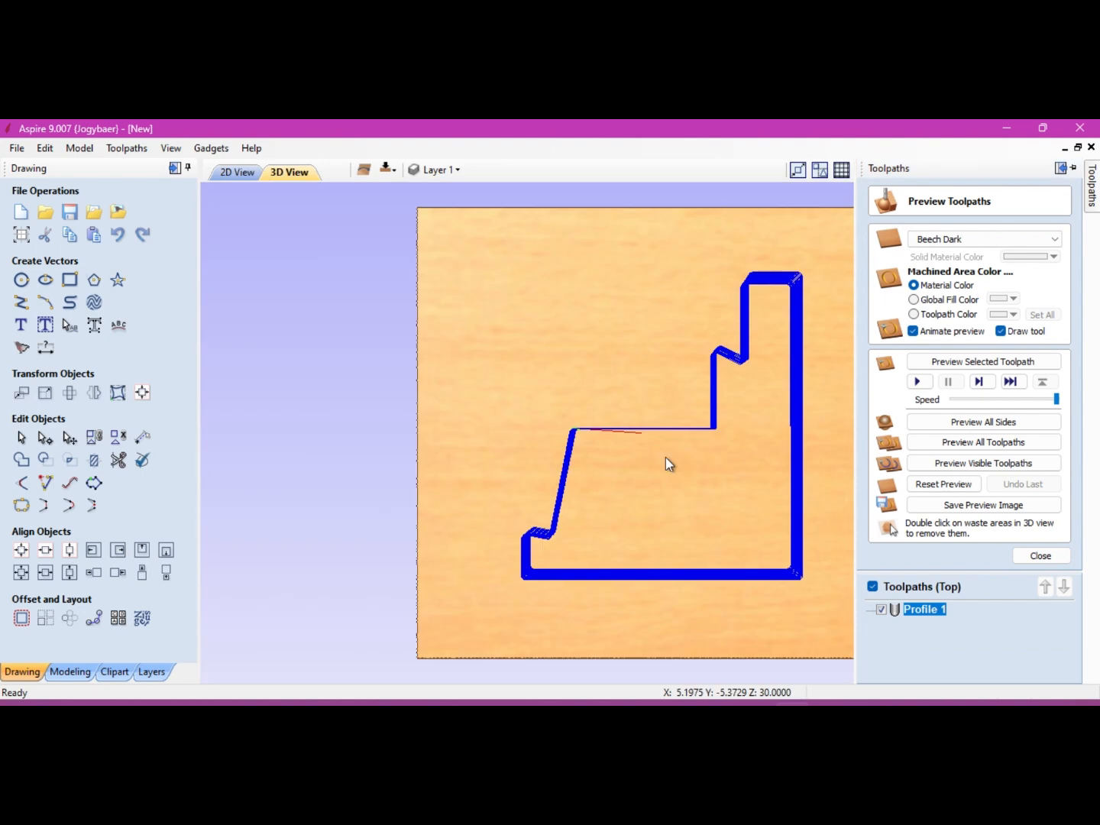
Step: Run the cutting preview of Profile 1, remove the waste around the part, inspect it in 3D, and return to the 2D view
mouse_move(1097, 190)
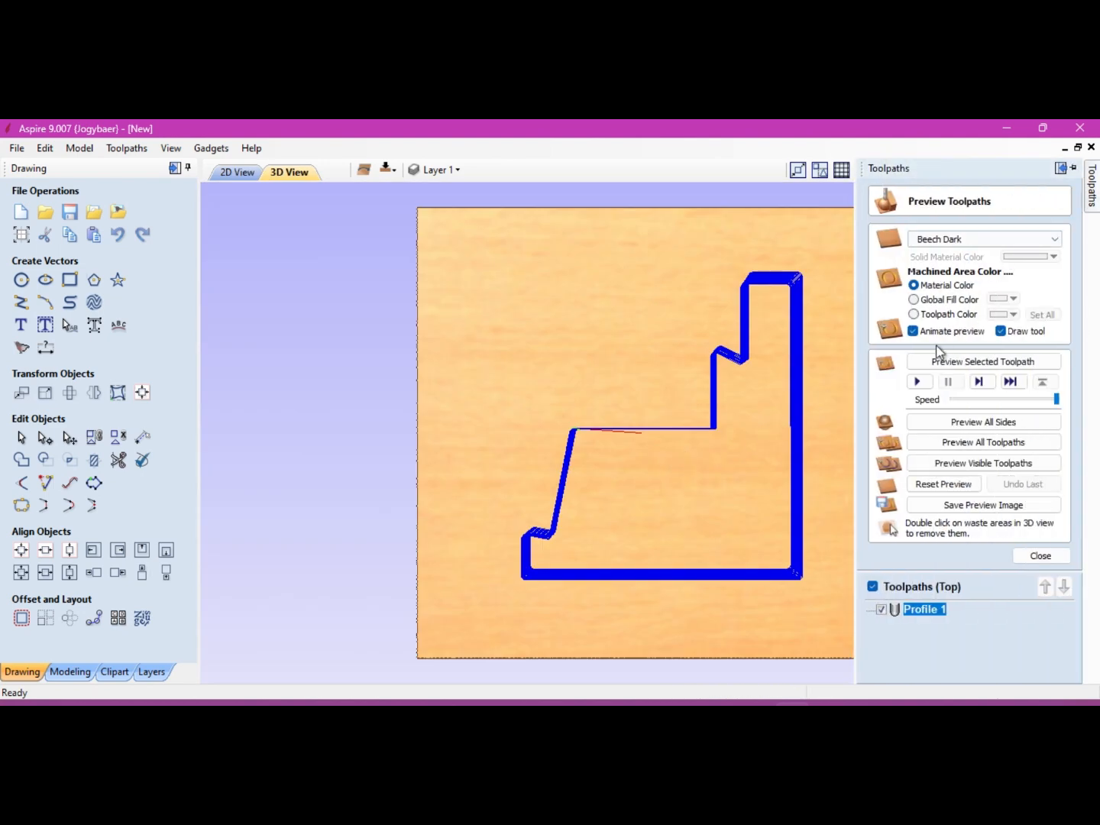
left_click(919, 382)
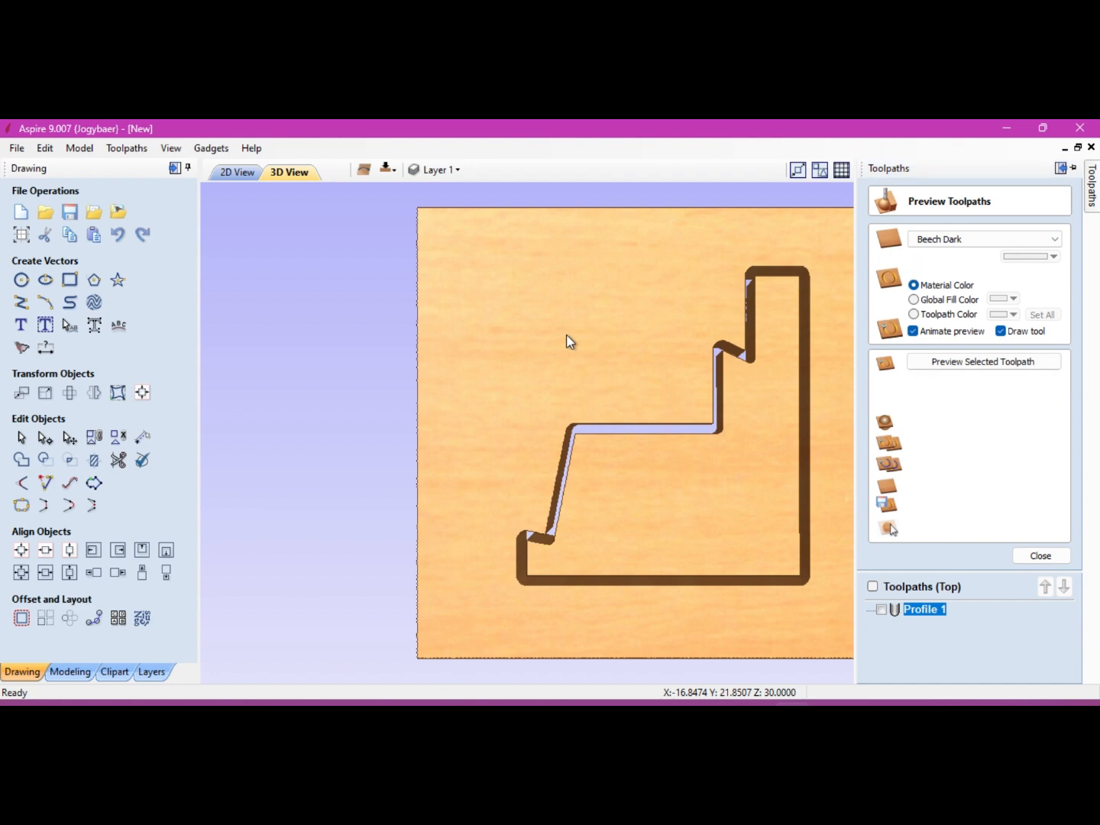
double_click(567, 335)
left_click_drag(731, 483, 696, 486)
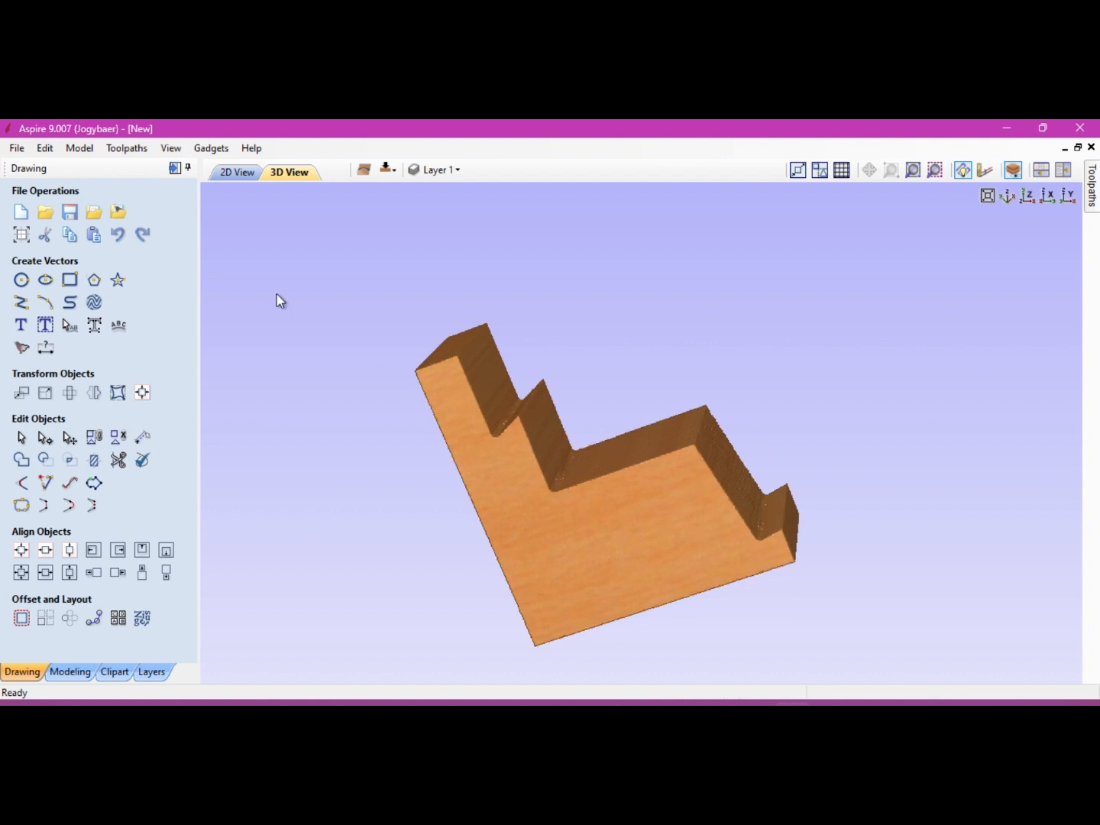
left_click(230, 172)
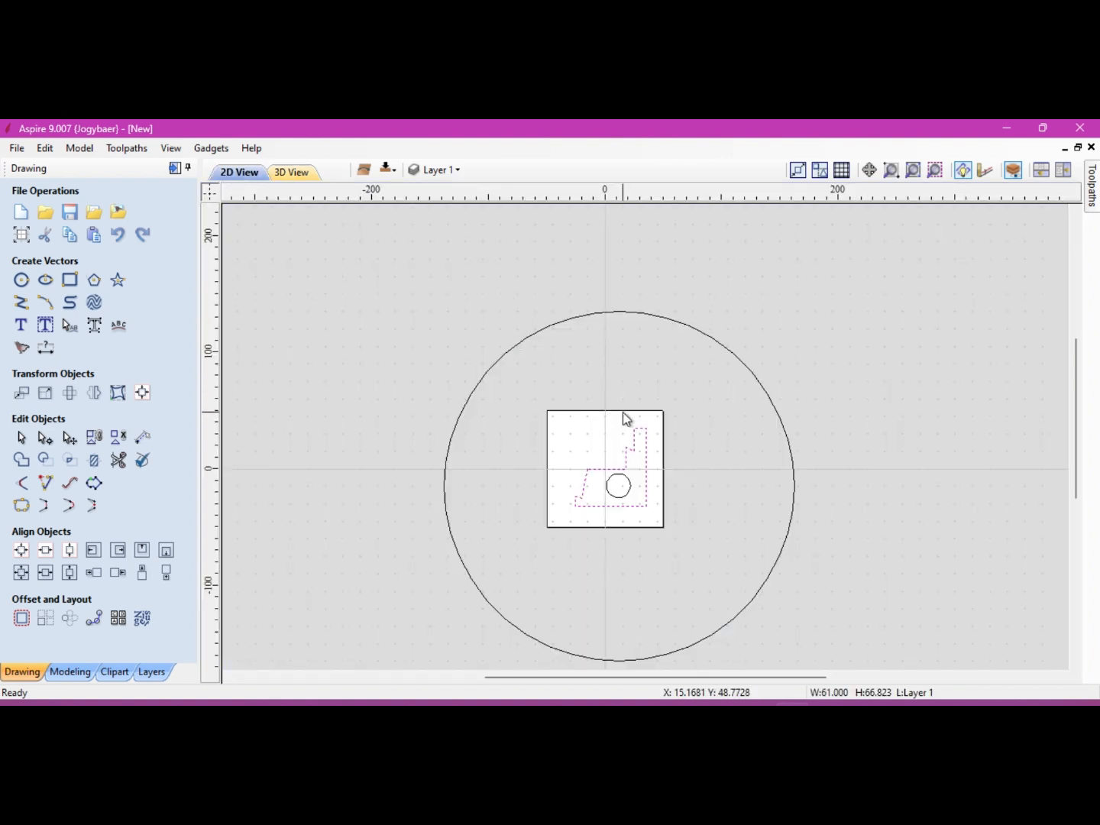
Step: Delete the 300 mm diameter circle surrounding the job area
left_click(716, 344)
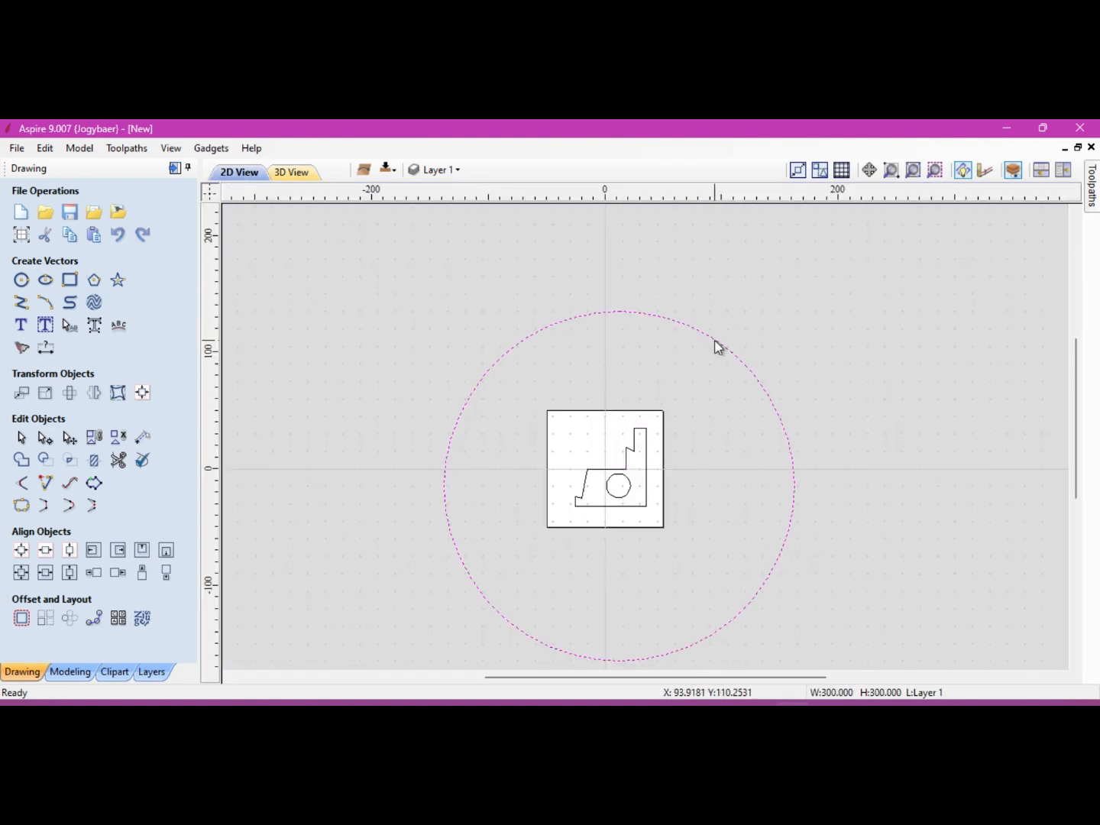
key("Delete")
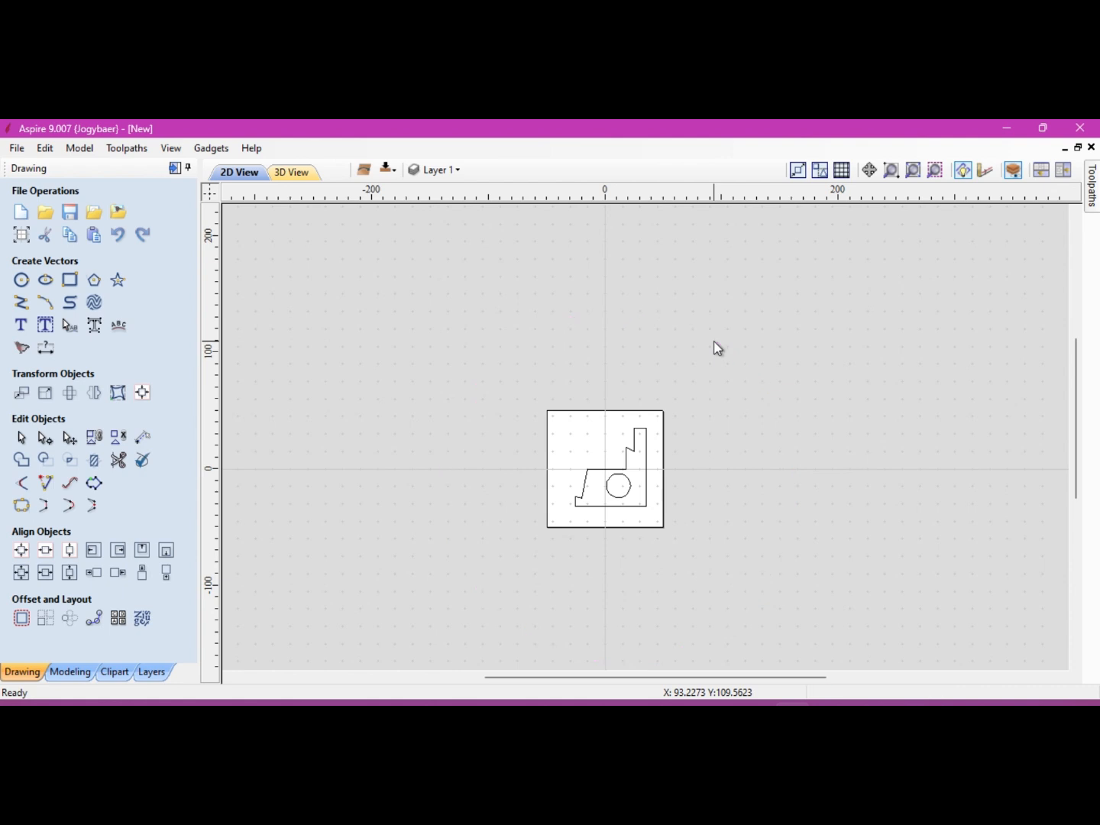
Step: Calculate a 2D profile toolpath for the small circle inside the stepped outline, machining Inside / Left with a 31 mm cut depth
scroll(807, 544, "up", 4)
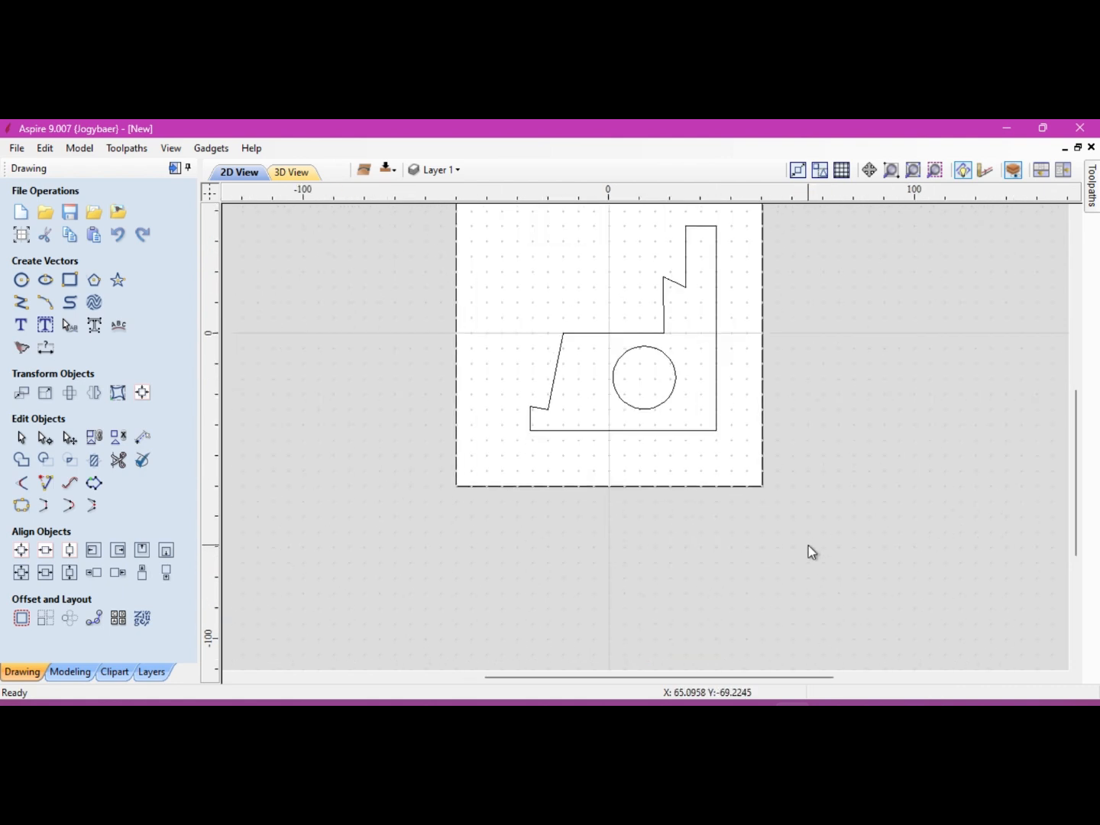
left_click_drag(1075, 471, 1075, 442)
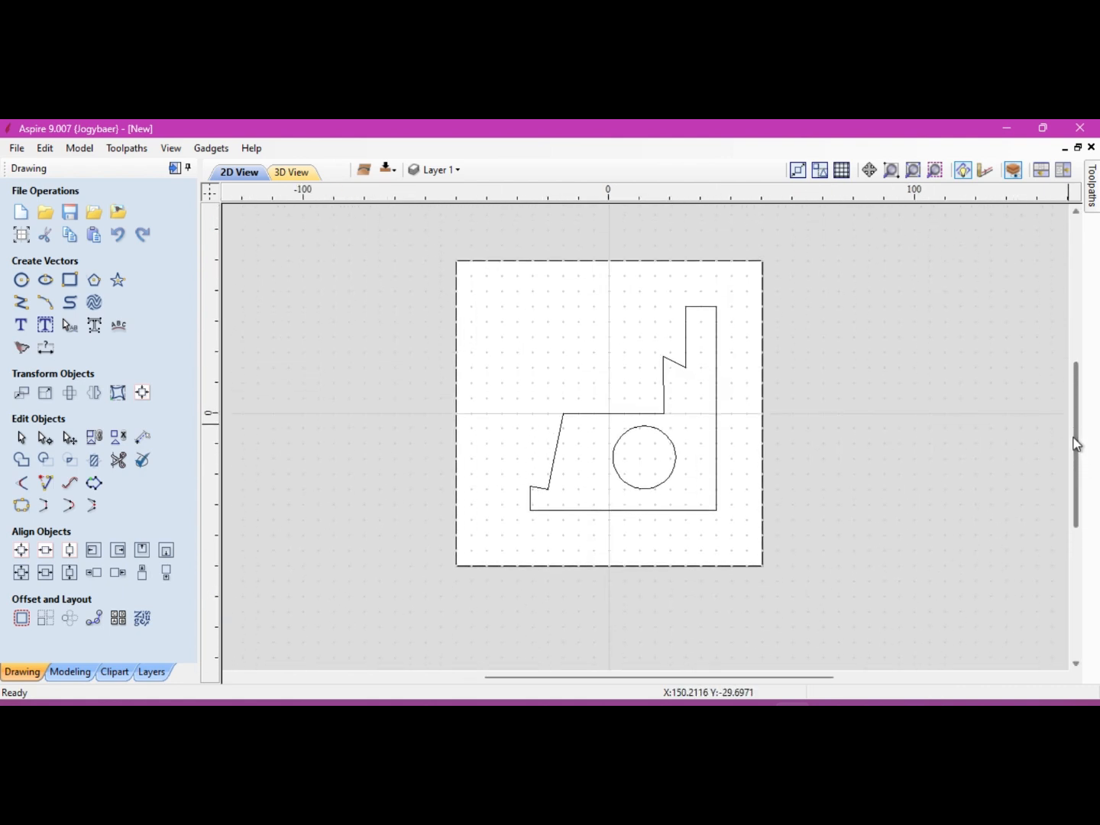
scroll(824, 544, "up", 2)
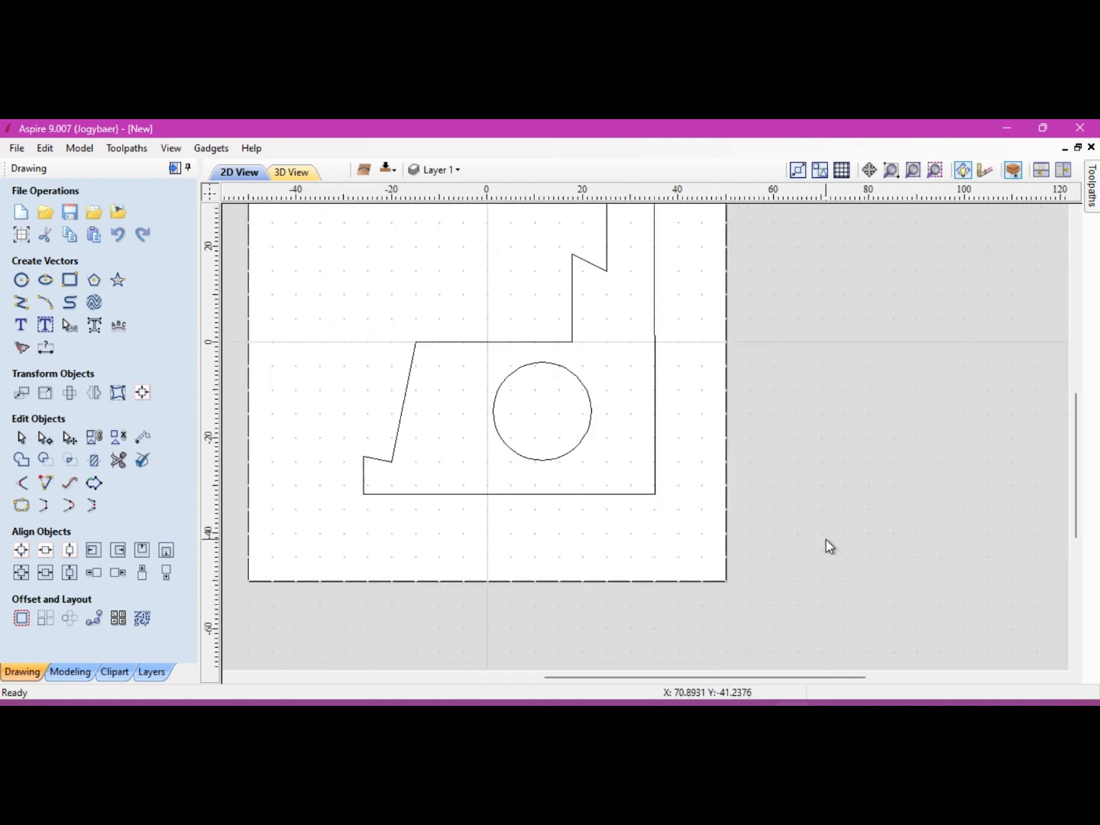
left_click(564, 368)
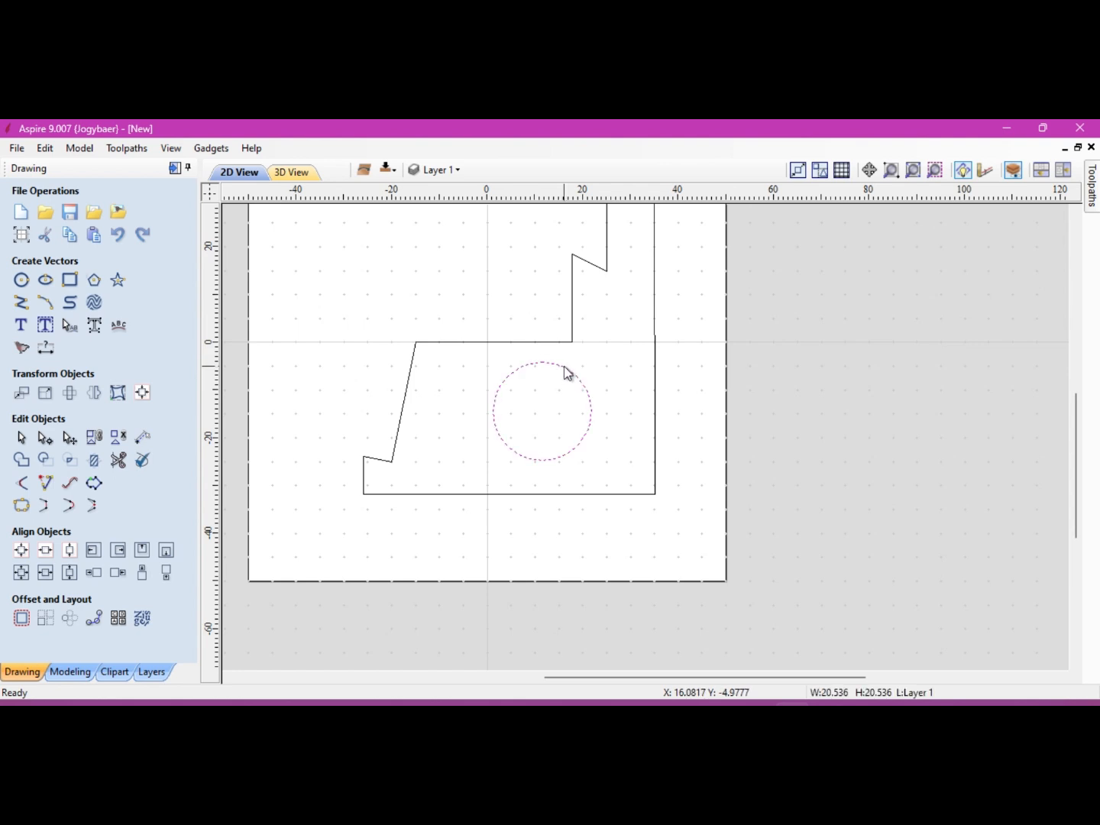
left_click(565, 367)
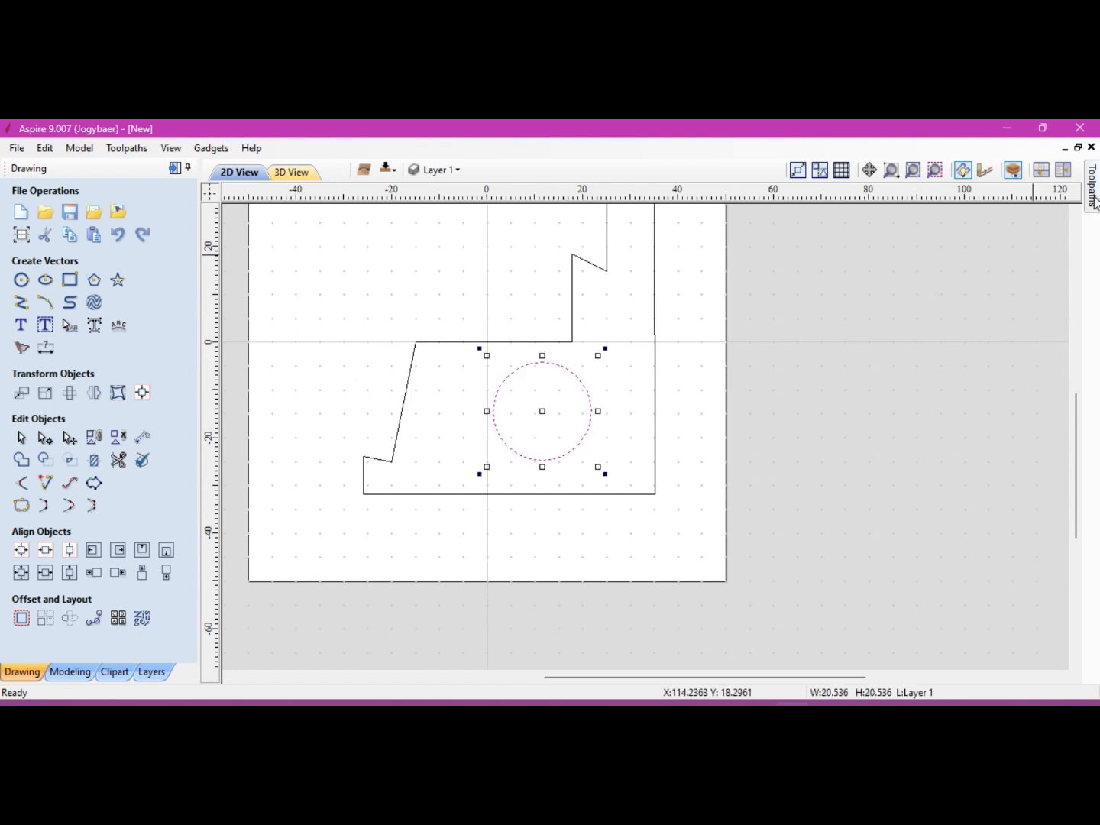
mouse_move(1094, 200)
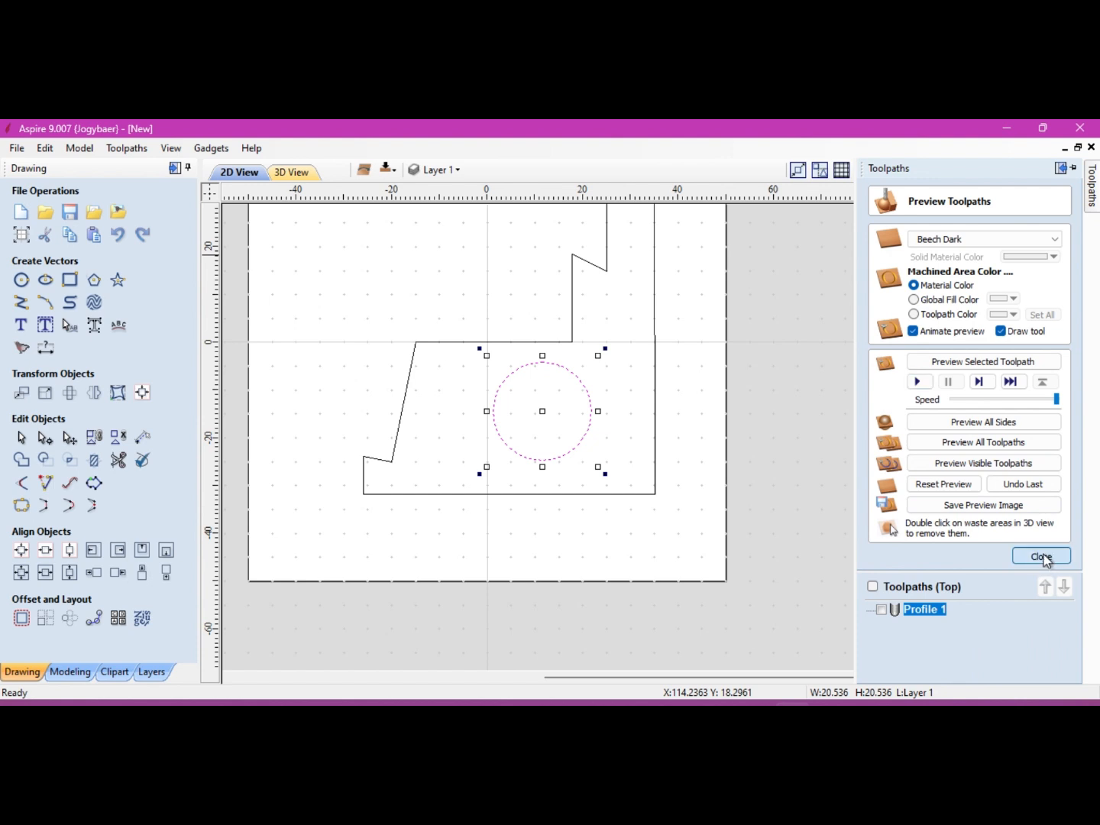
left_click(1041, 556)
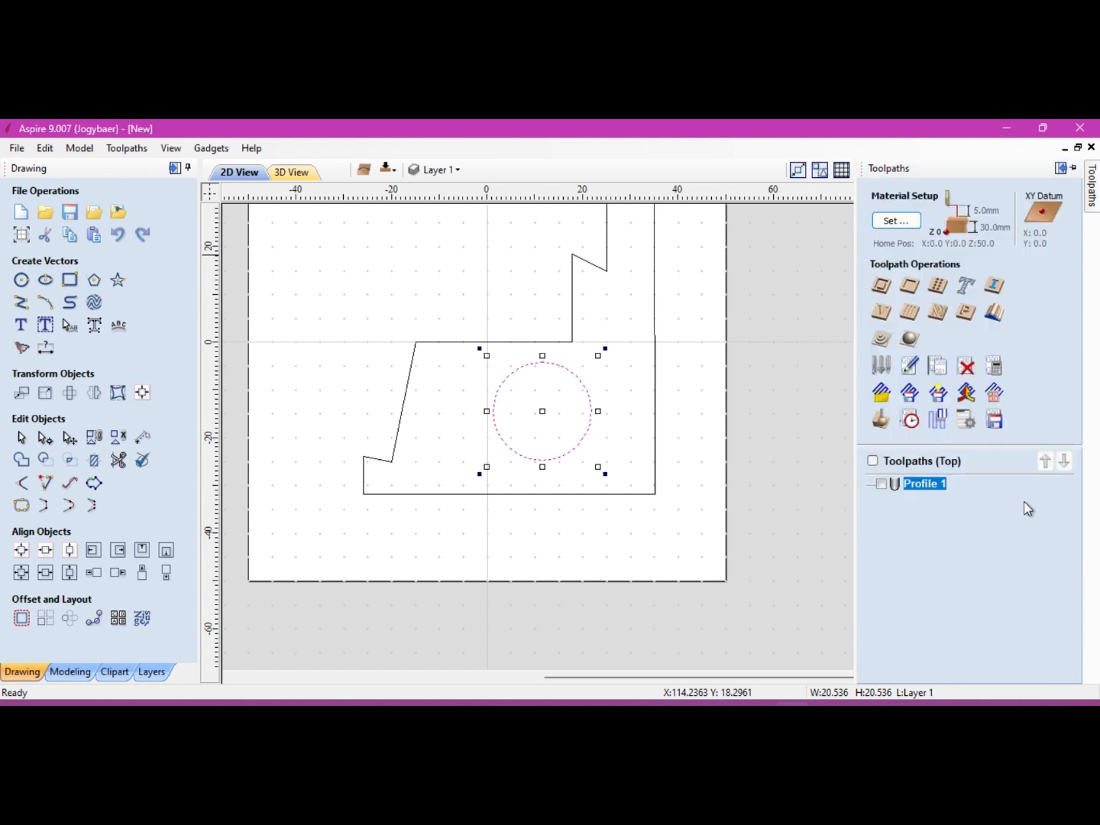
left_click(880, 286)
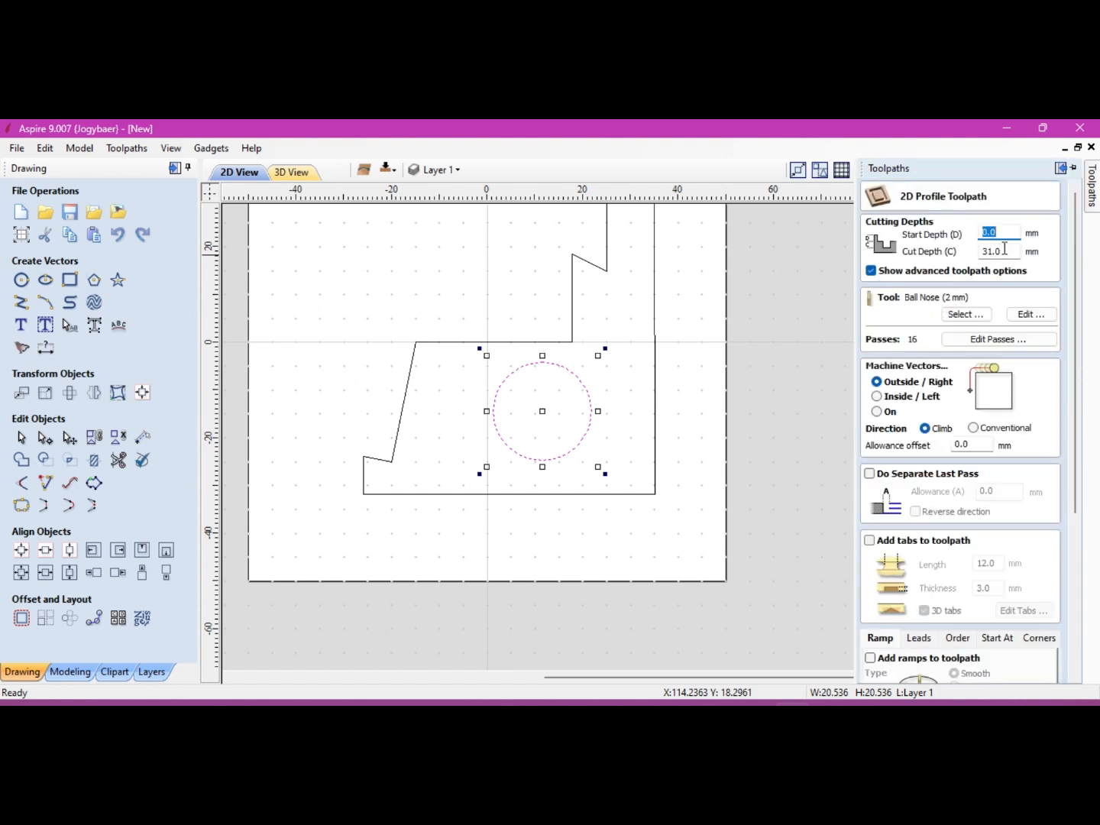
left_click(899, 399)
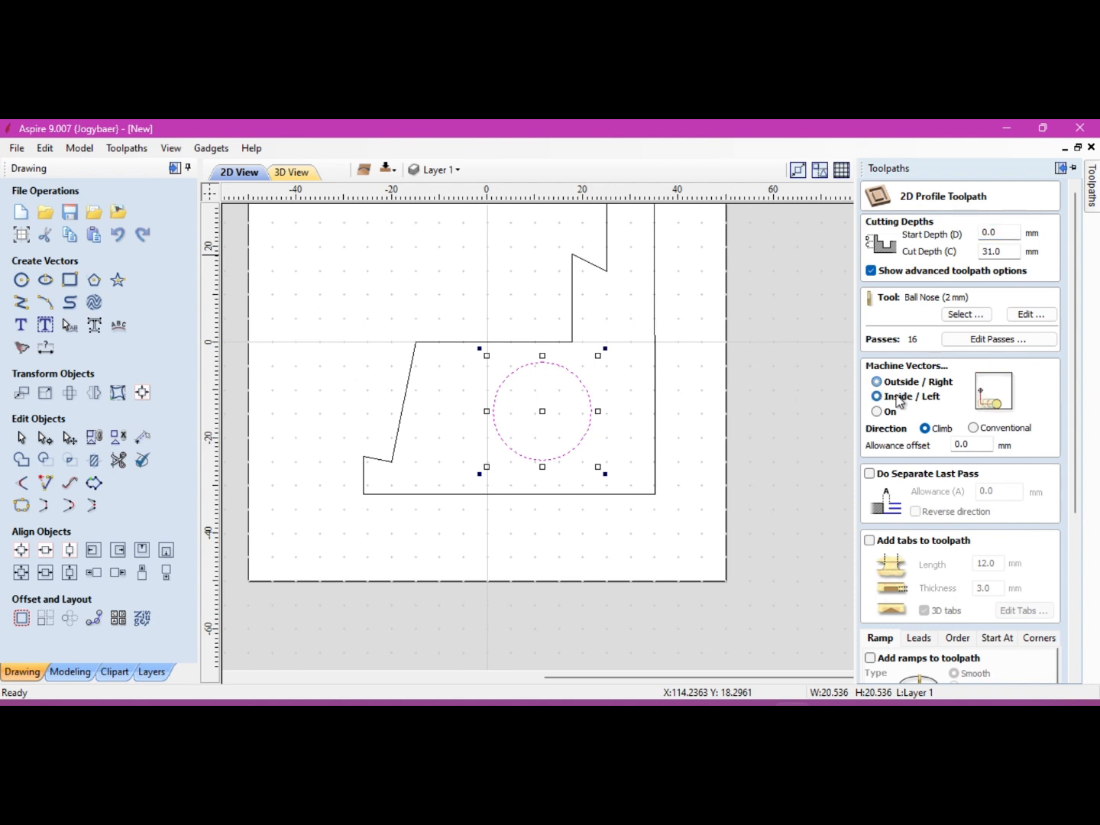
left_click(1076, 651)
left_click(890, 671)
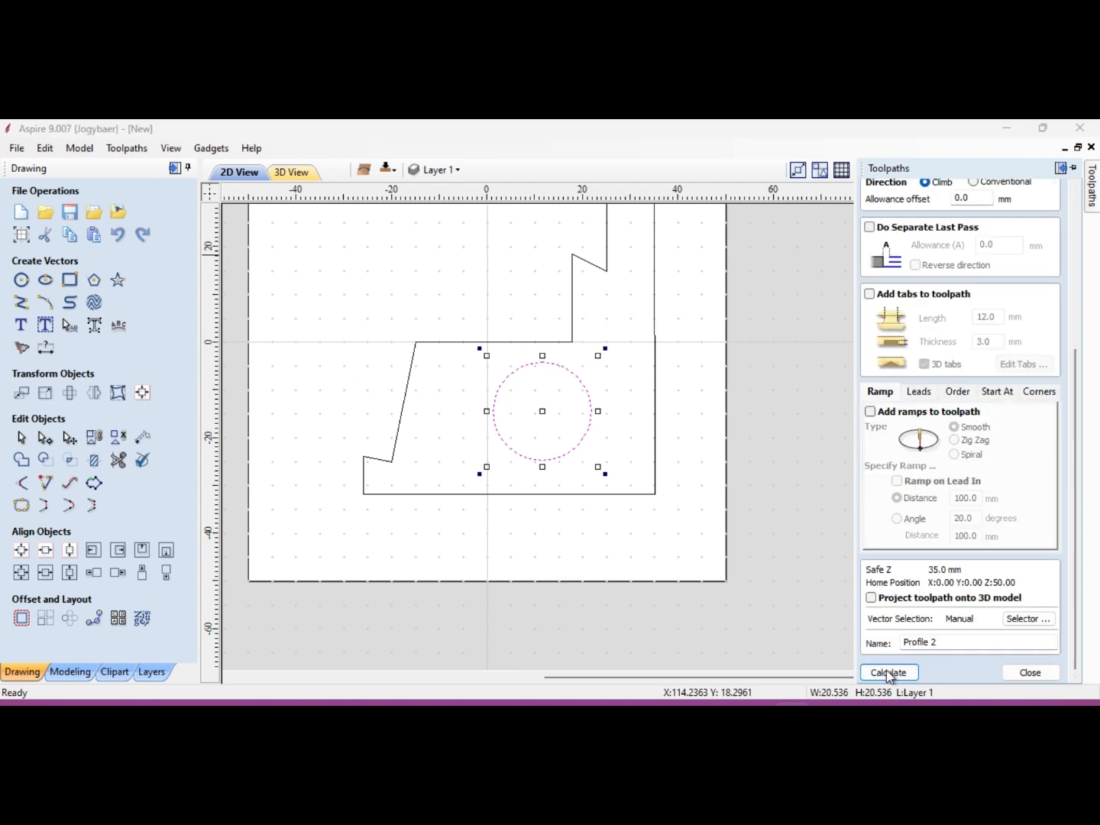
left_click(512, 503)
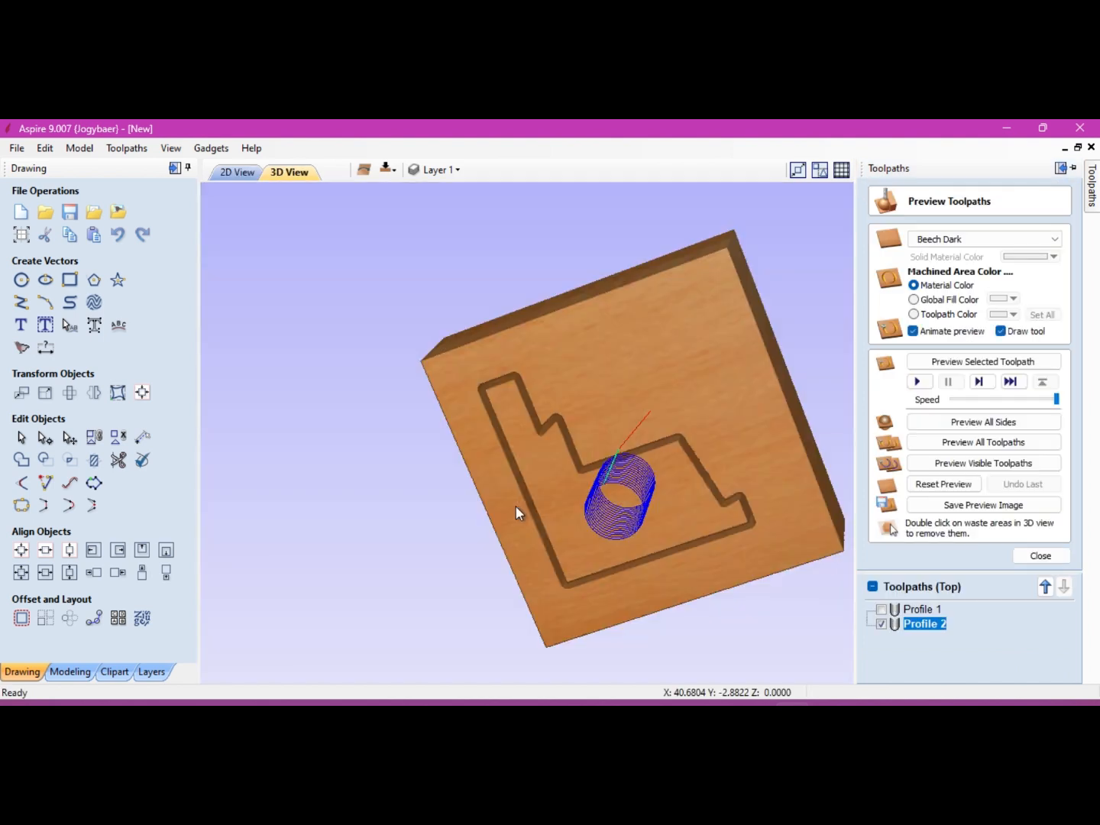
Step: Run the cutting preview of Profile 2, remove the waste around the stepped part, and inspect the circular cut from several 3D angles
mouse_move(1094, 200)
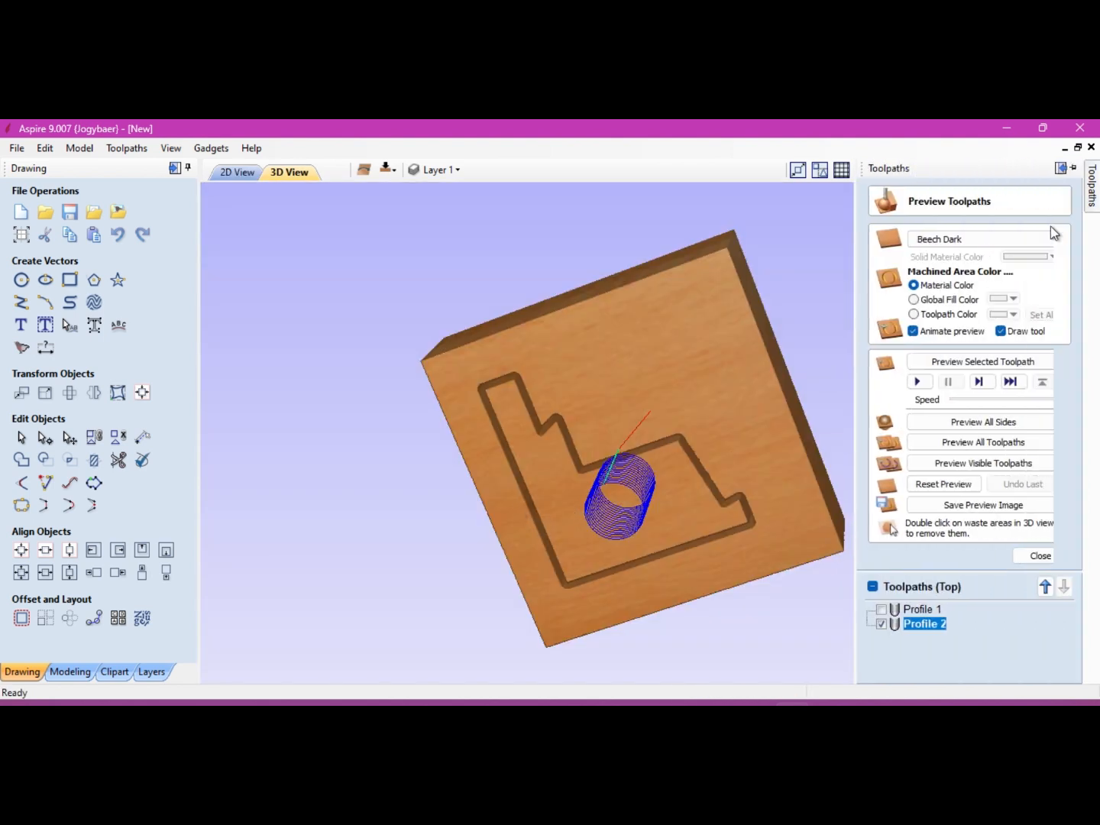
left_click(920, 381)
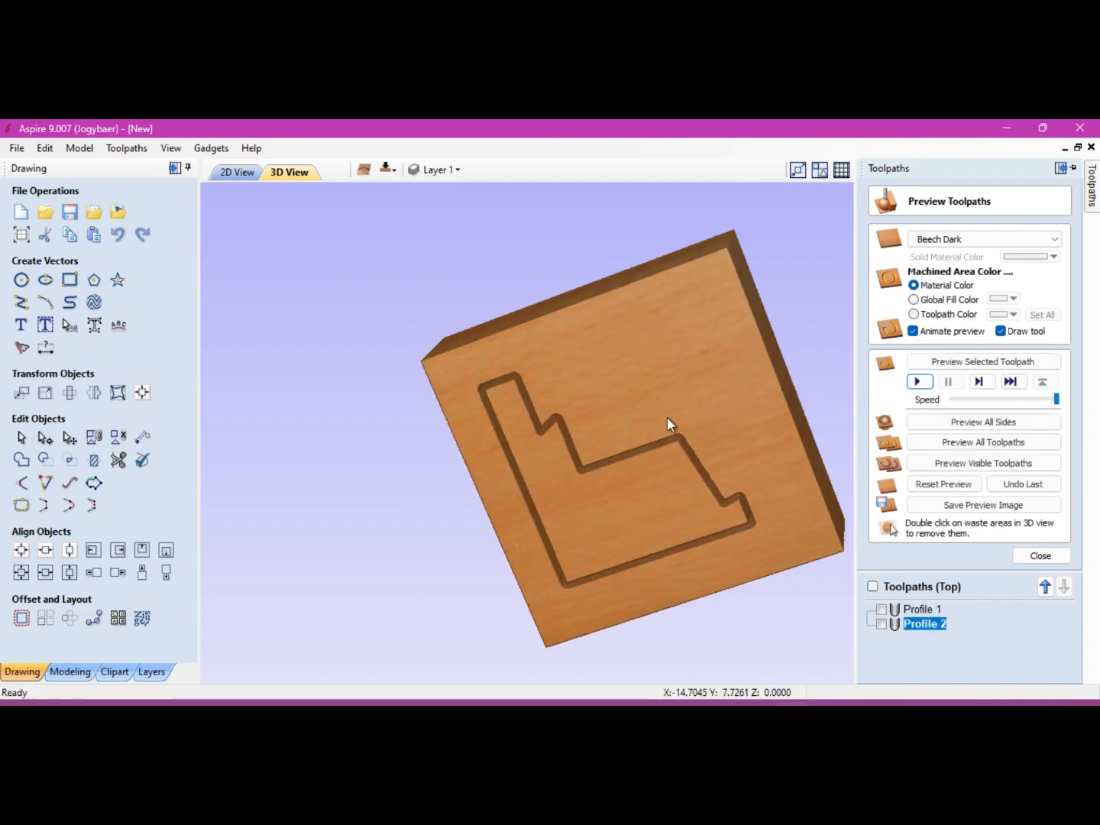
left_click_drag(635, 390, 745, 356)
double_click(723, 323)
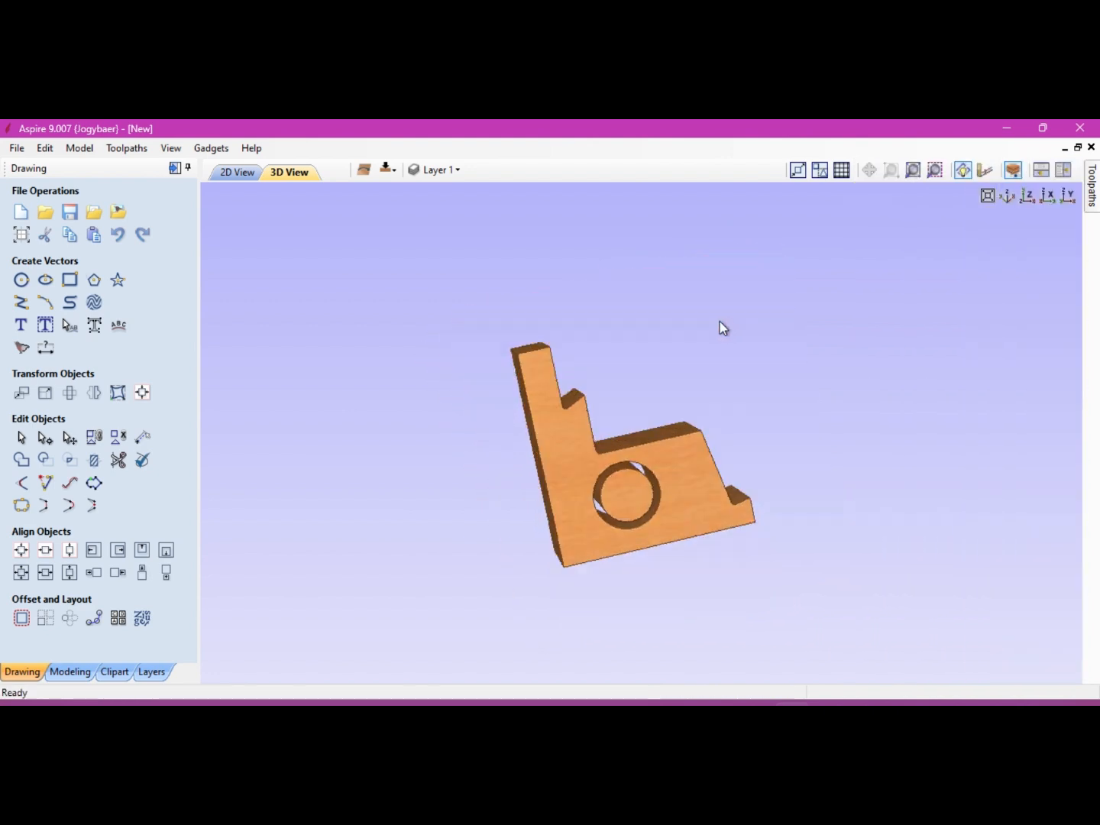
left_click_drag(640, 356, 716, 359)
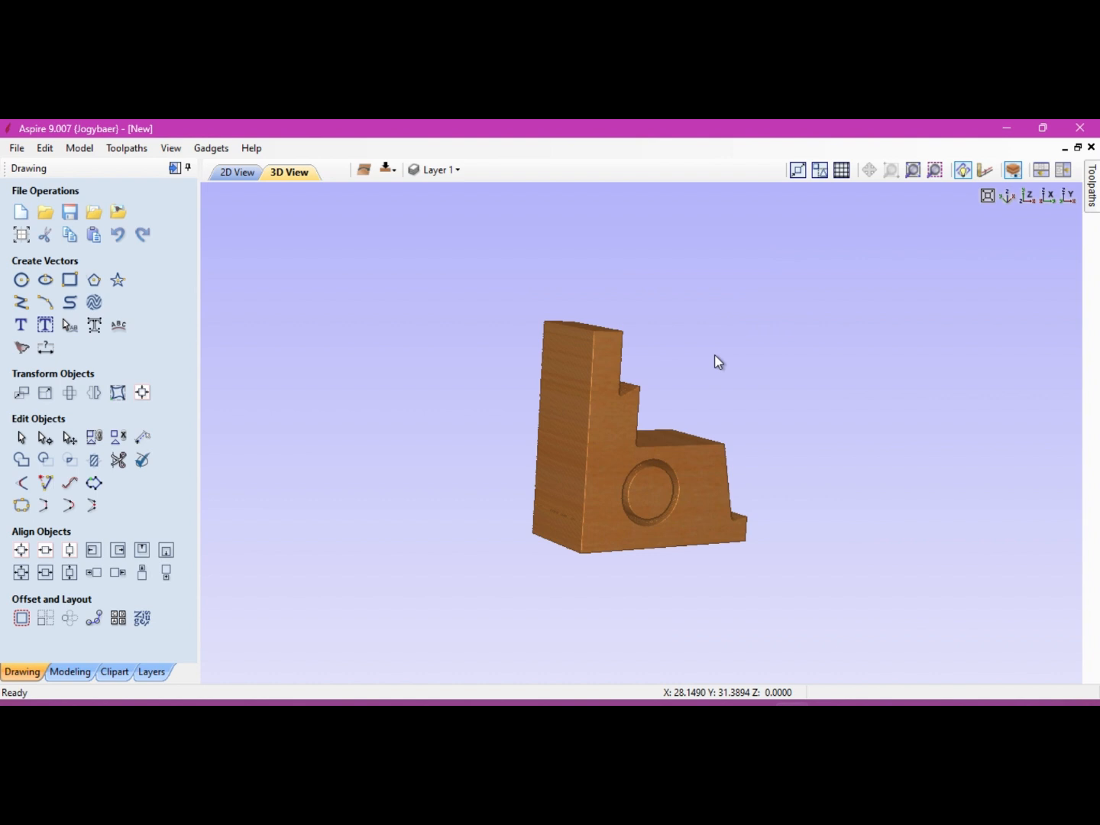
left_click_drag(664, 474, 635, 469)
left_click_drag(558, 463, 731, 488)
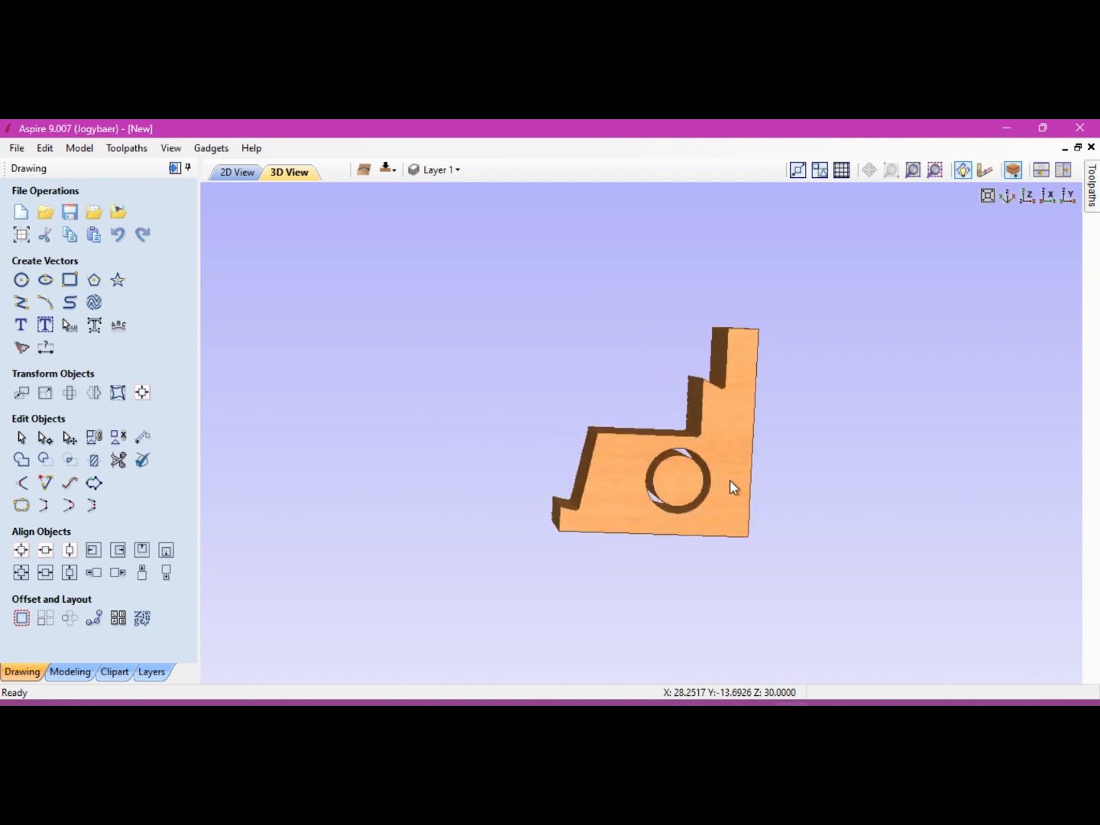